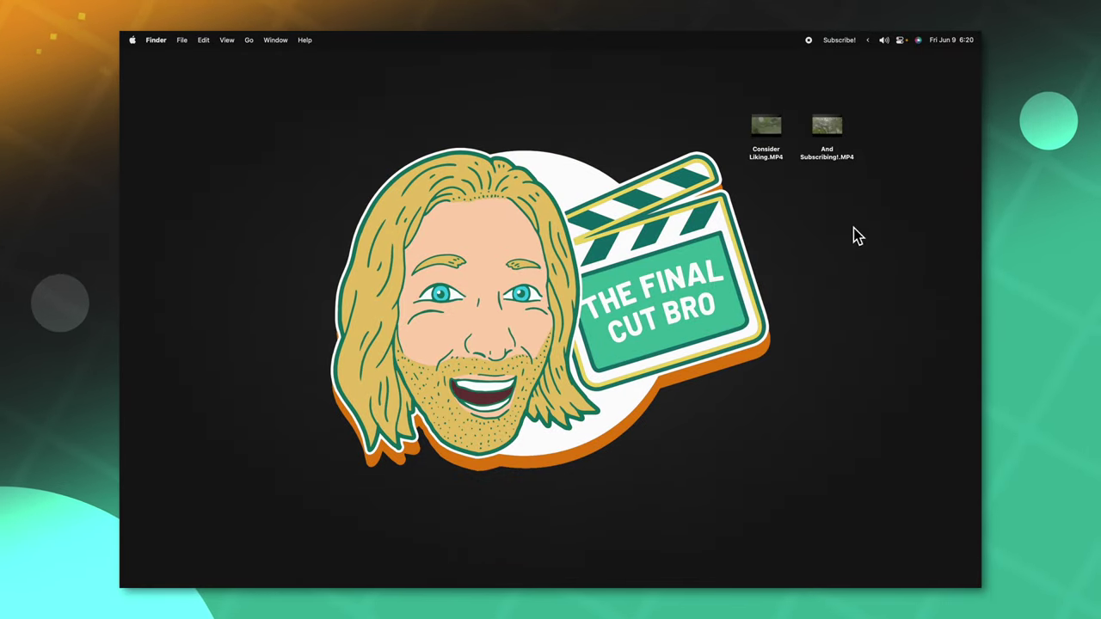
Open the desktop clips Consider Liking.MP4 and And Subscribing!.MP4 together in Compressor
drag(865, 228, 780, 134)
right_click(780, 129)
mouse_move(800, 156)
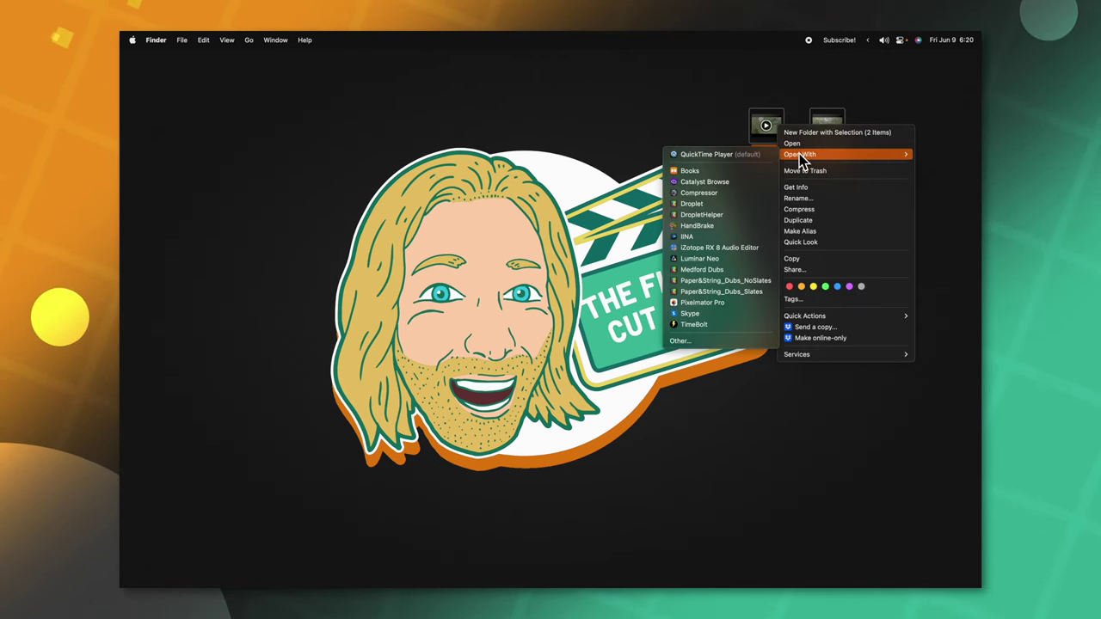
click(731, 194)
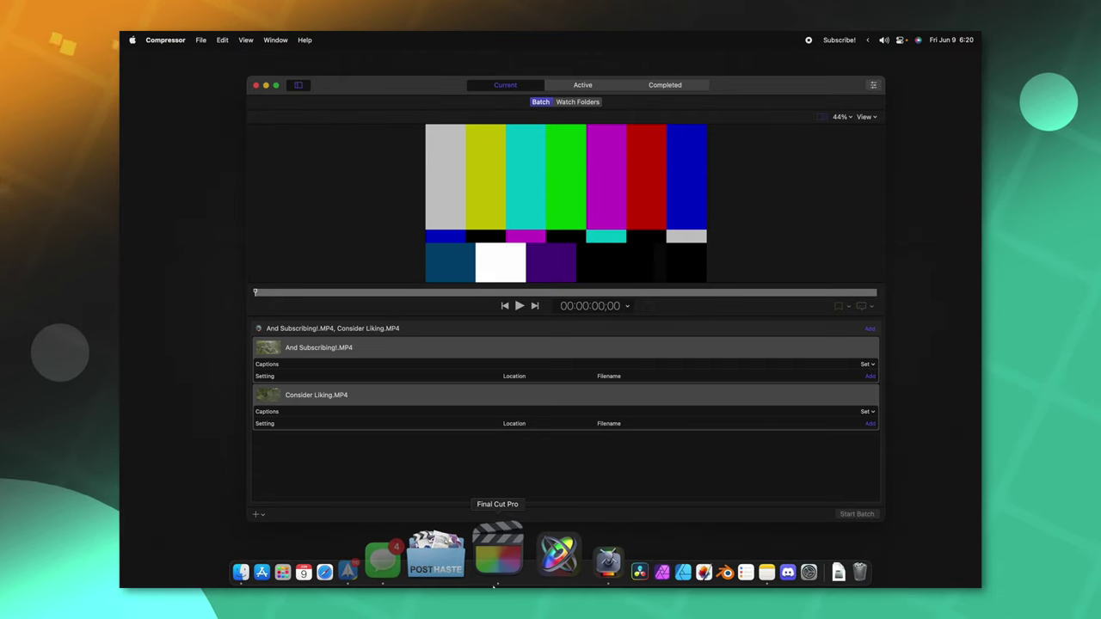
click(494, 585)
click(203, 40)
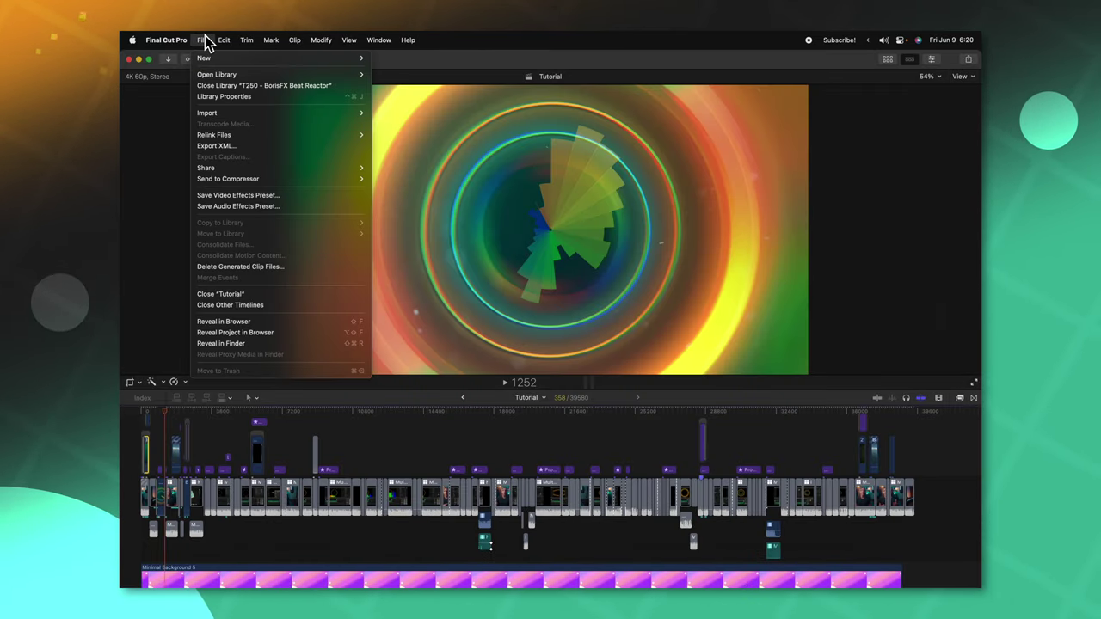
mouse_move(295, 179)
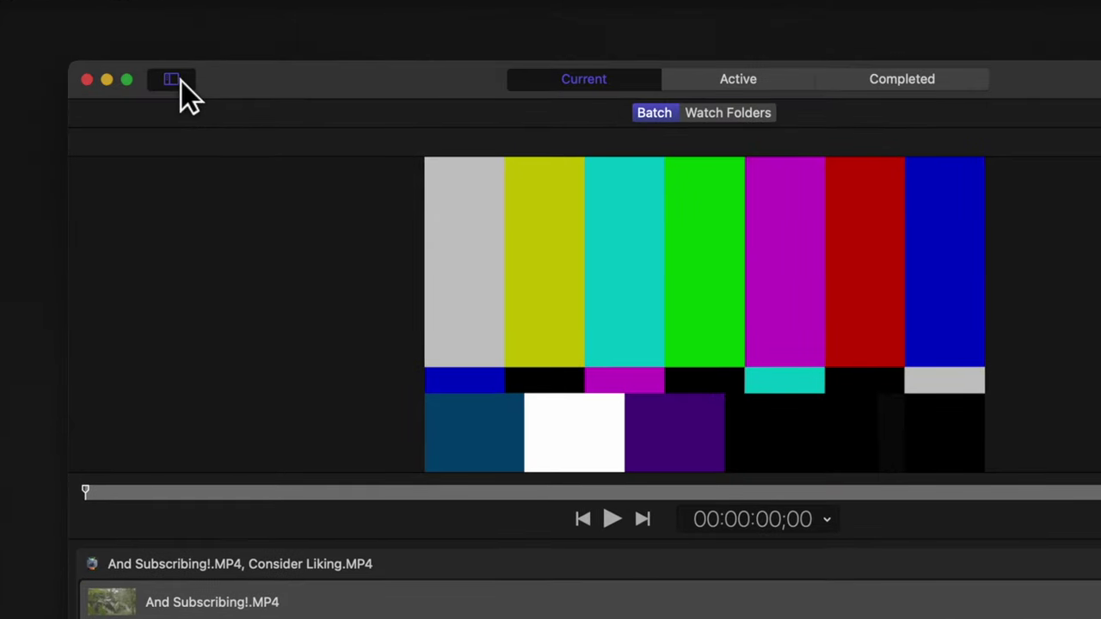
Show the Settings and Locations sidebar listing the ProRes, Apple Devices and YouTube & Facebook groups
click(277, 84)
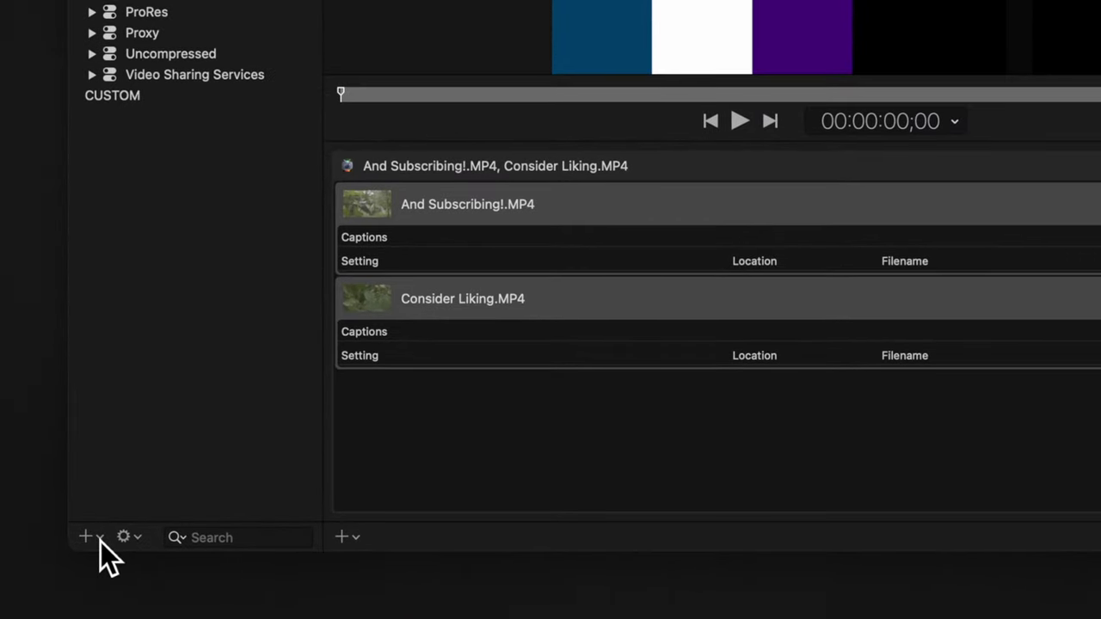
Add a new QuickTime Movie setting named 'Like & Subscribe!'
click(100, 541)
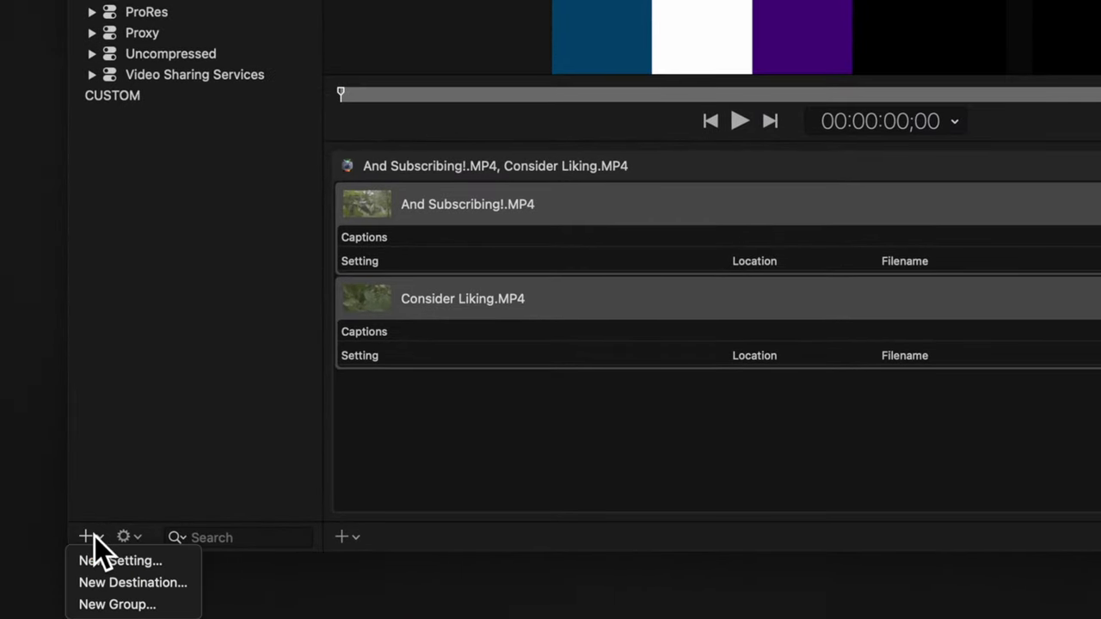
click(151, 558)
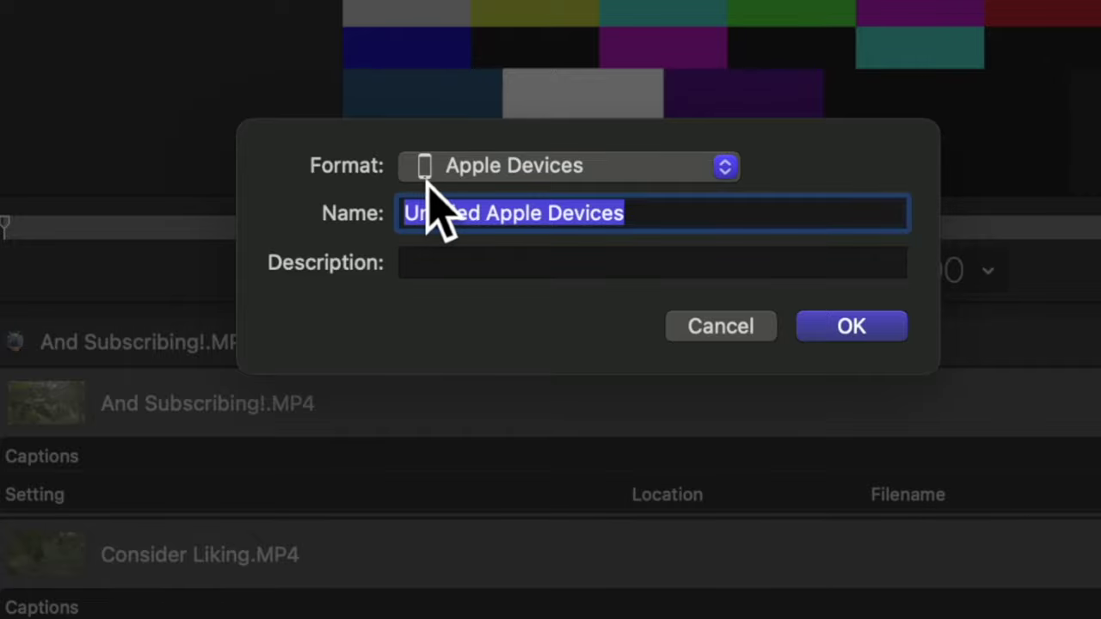
click(482, 170)
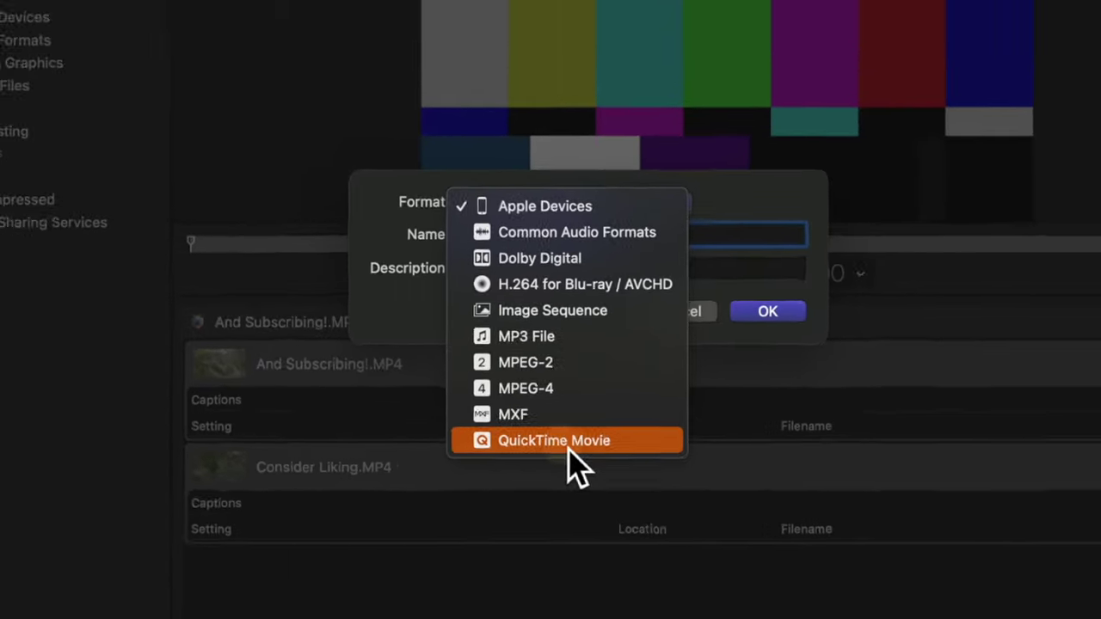
click(559, 521)
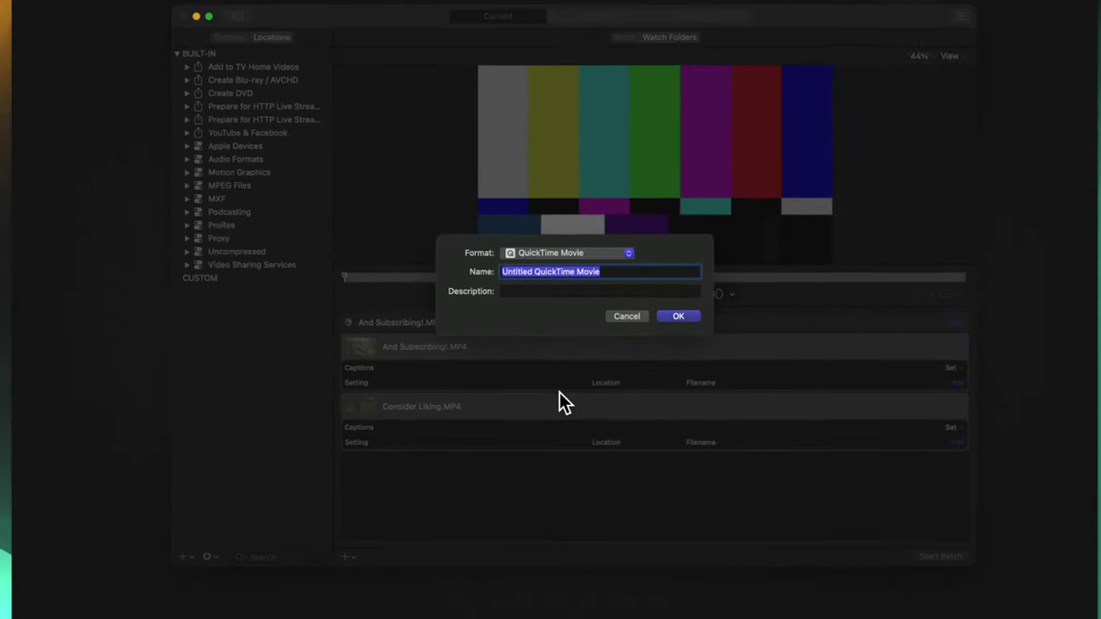
text(L)
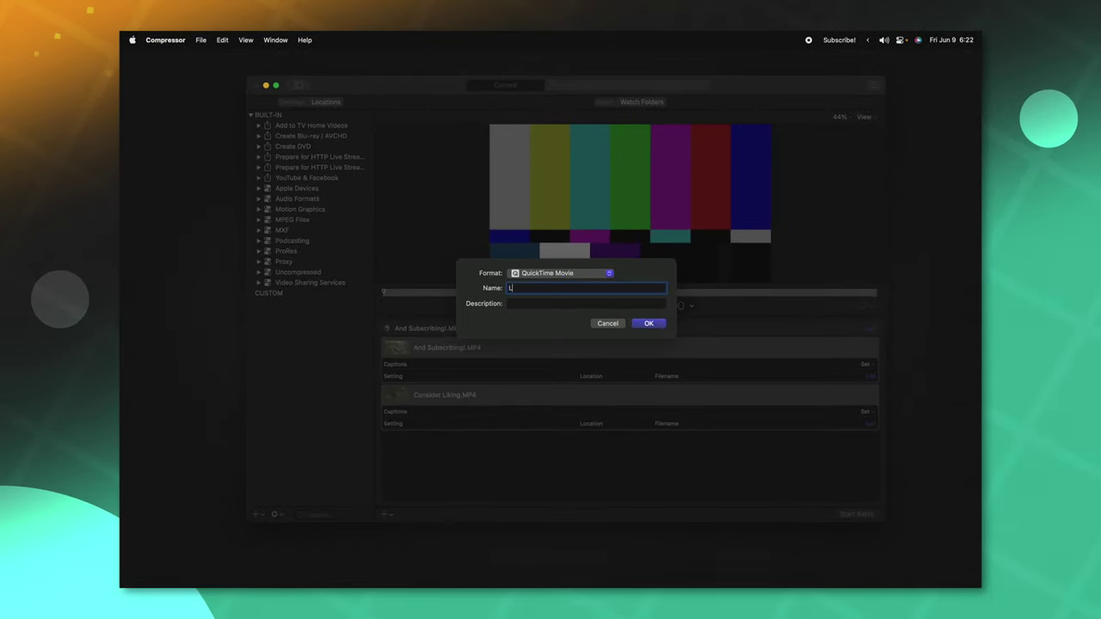
text(ike & Subscribe!)
key(Return)
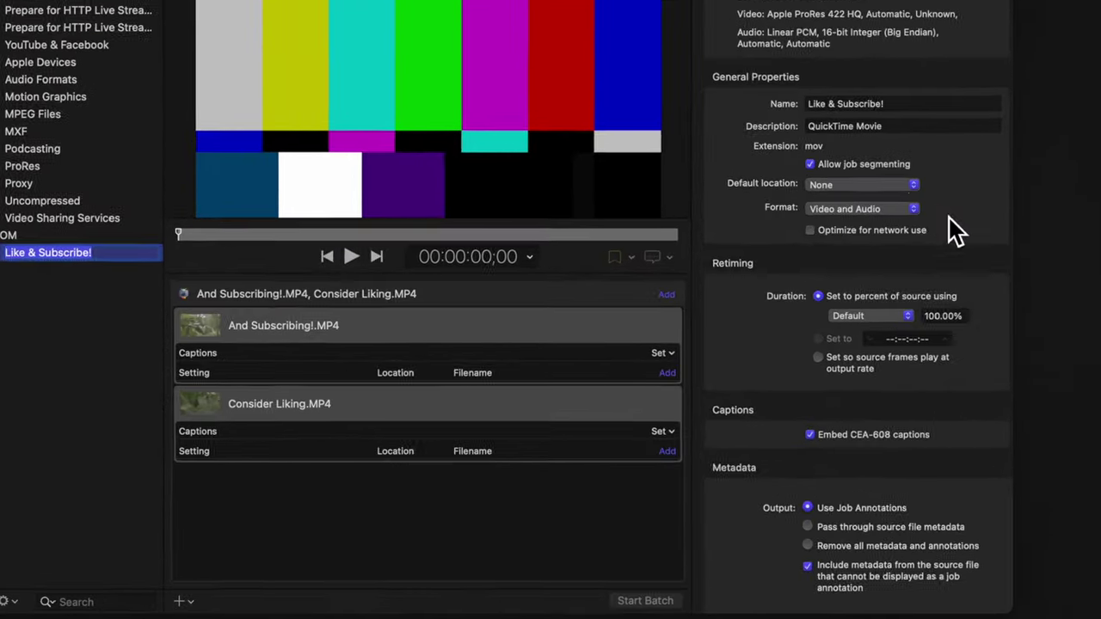
Keep the setting's output format as Video and Audio
click(813, 276)
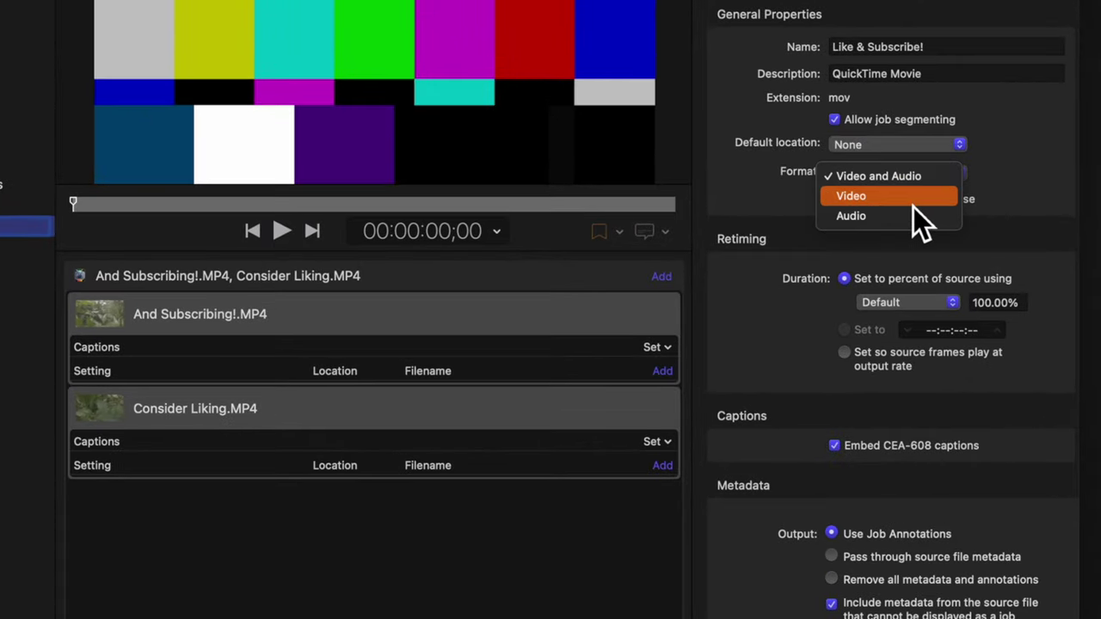
click(778, 271)
scroll(779, 271, down, 1)
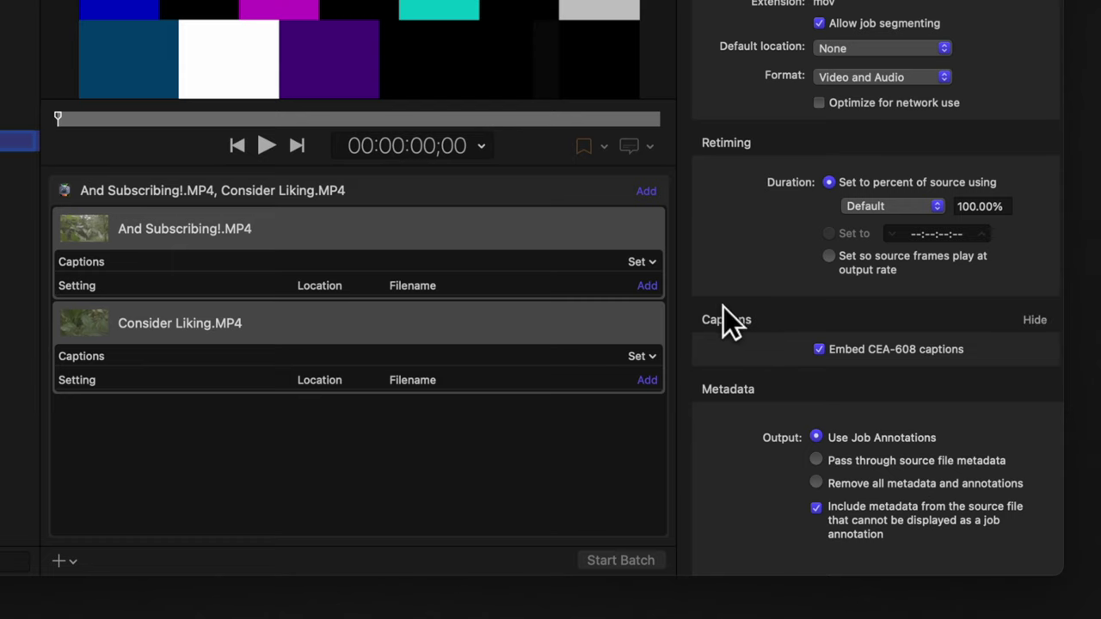
Select the And Subscribing!.MP4 clip, check its captions options, then select the Like & Subscribe! setting
click(356, 235)
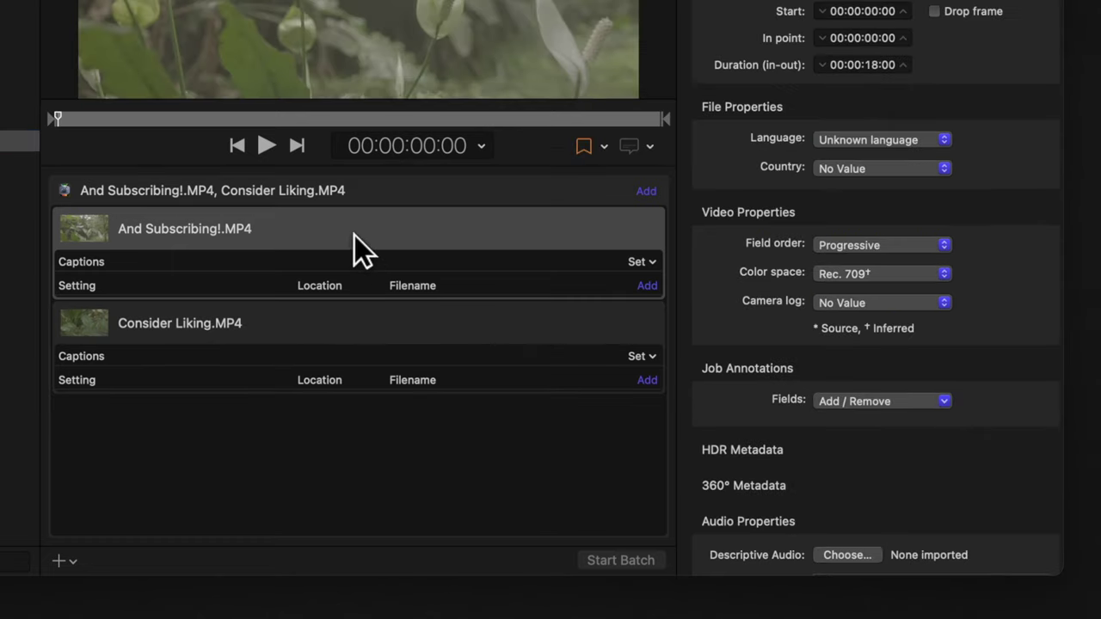
click(652, 147)
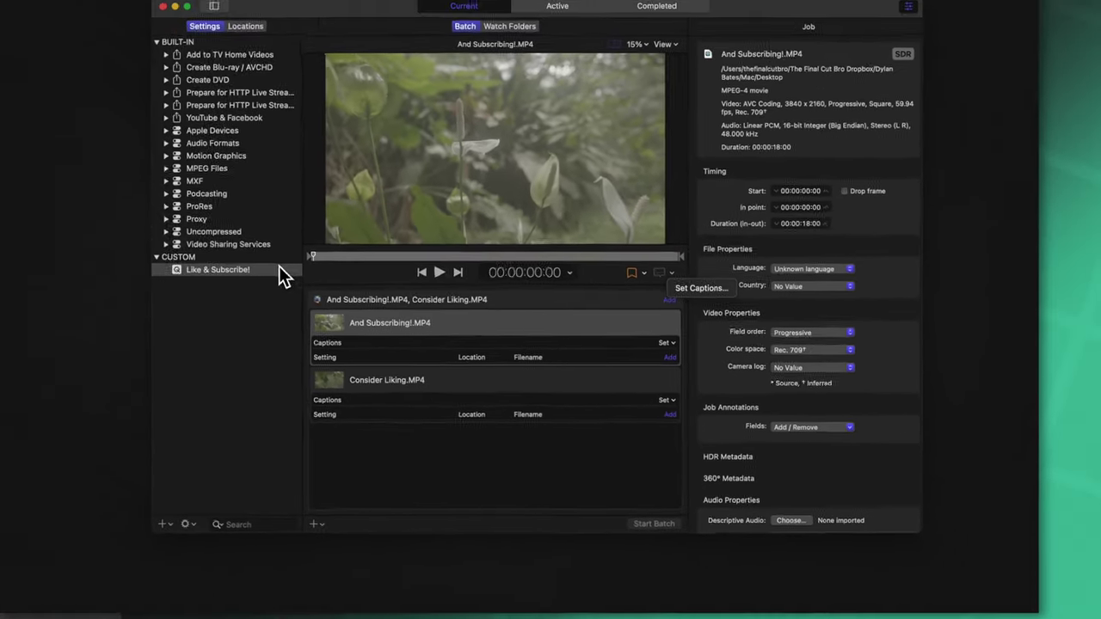
click(338, 308)
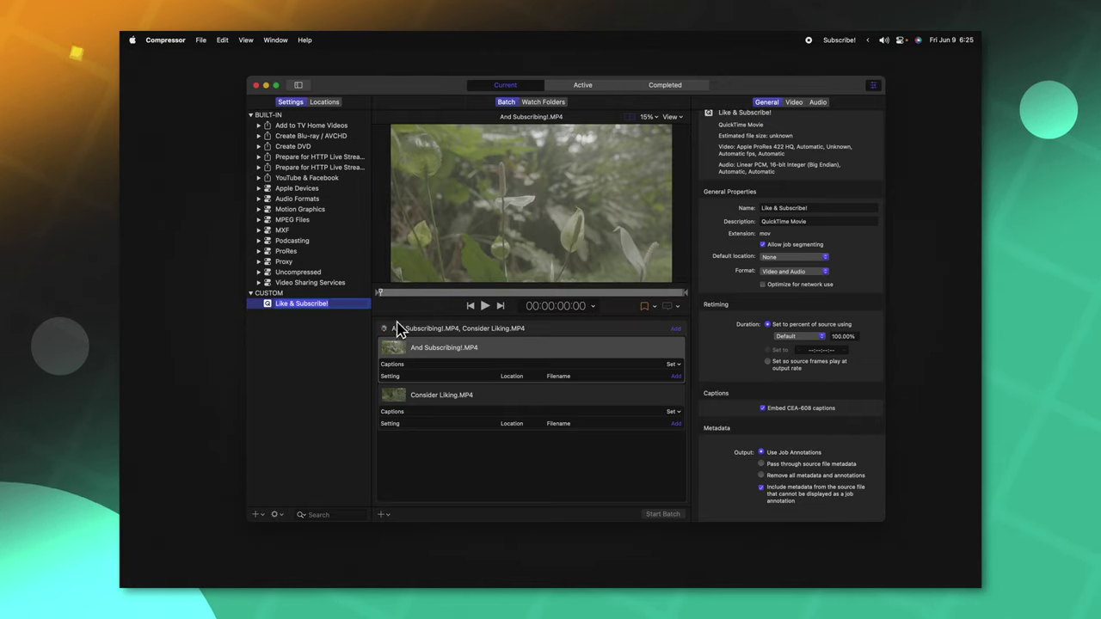
scroll(784, 121, down, 1)
Show the Video properties, leaving frame size and frame rate at Automatic
click(798, 101)
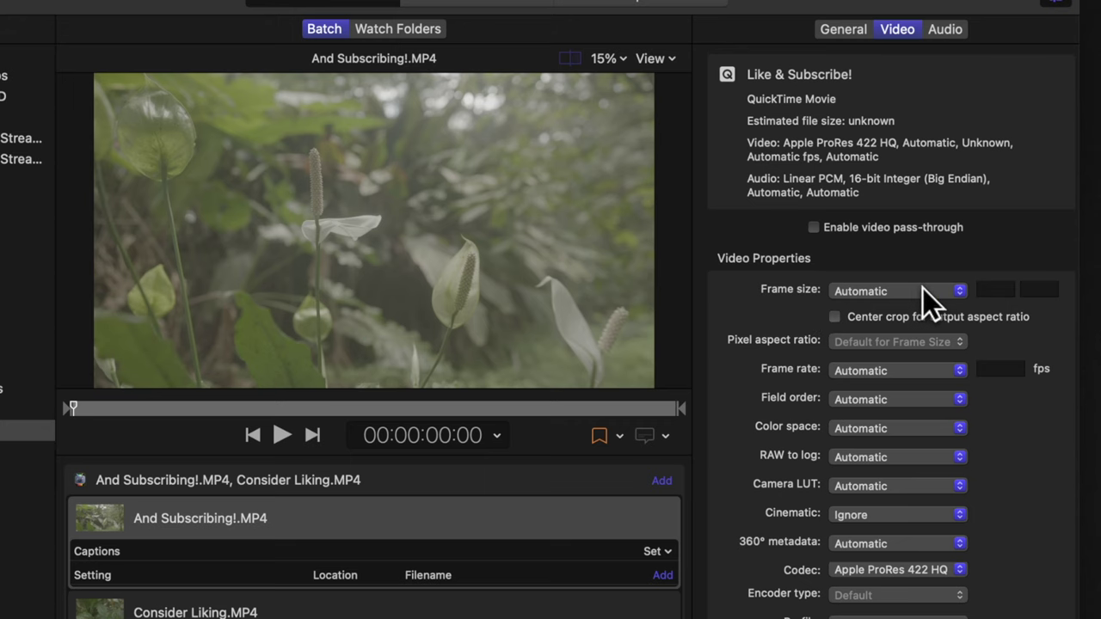
click(923, 289)
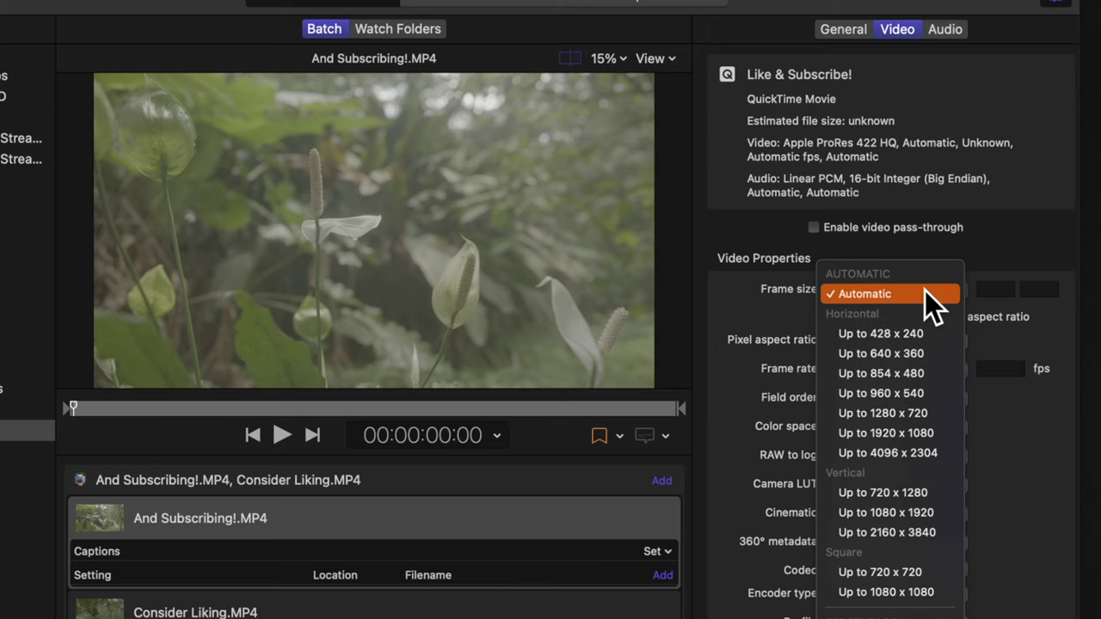
click(898, 437)
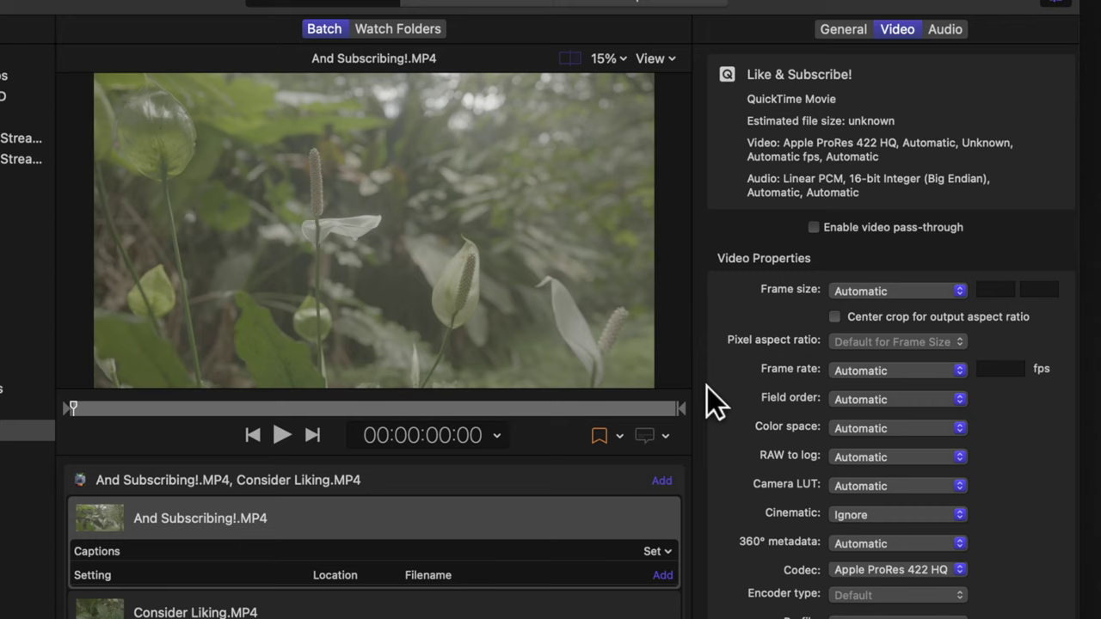
click(910, 372)
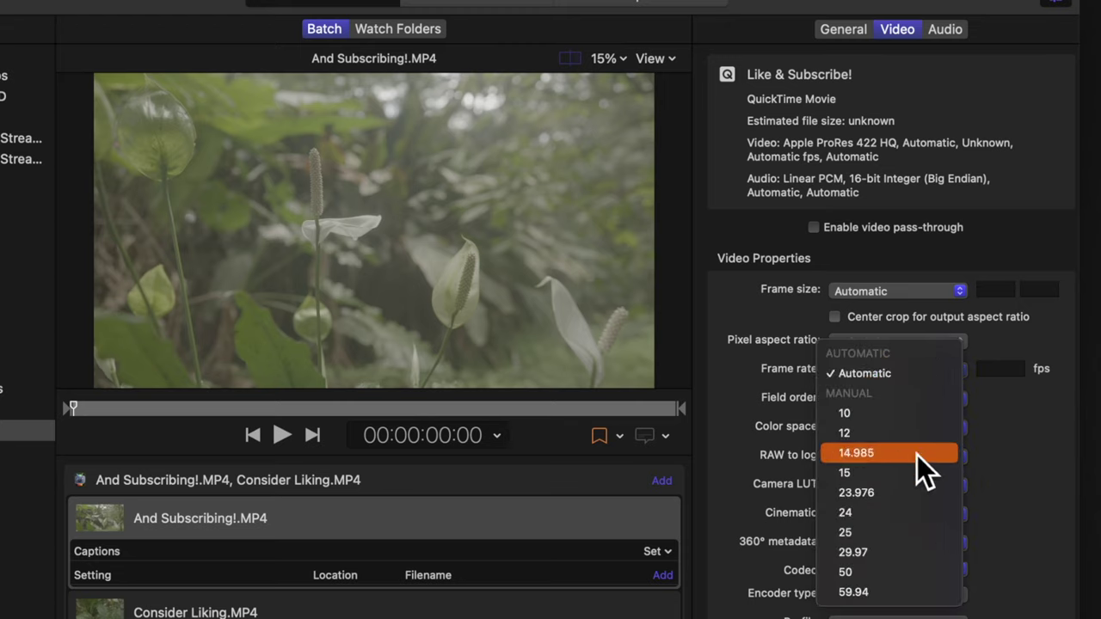
click(776, 411)
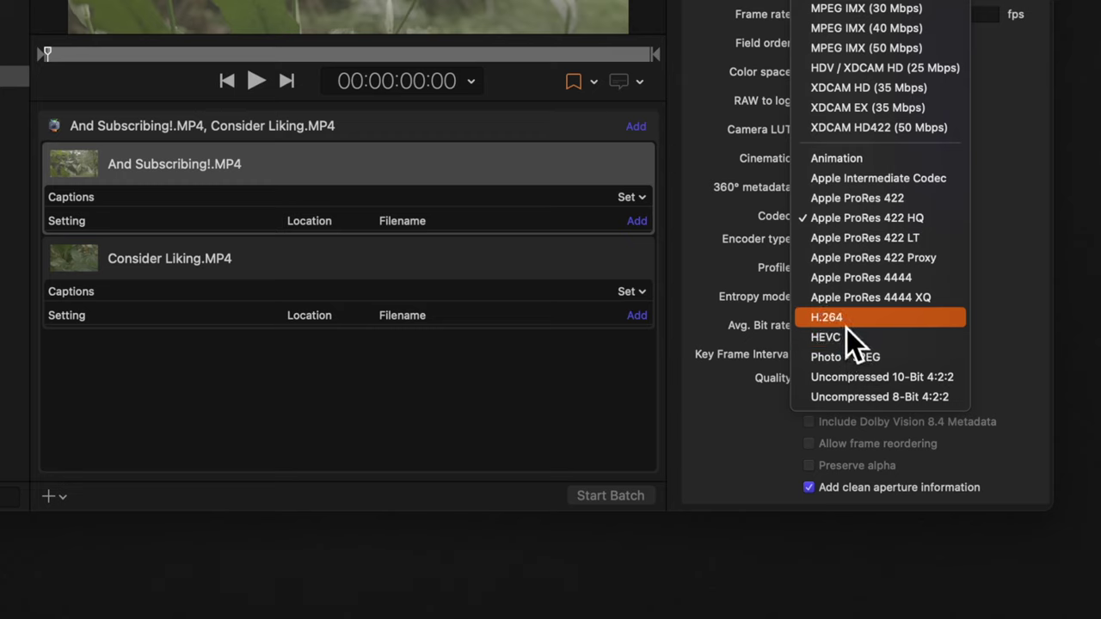
Set the codec to H.264, keeping profile High and CABAC entropy mode
click(861, 320)
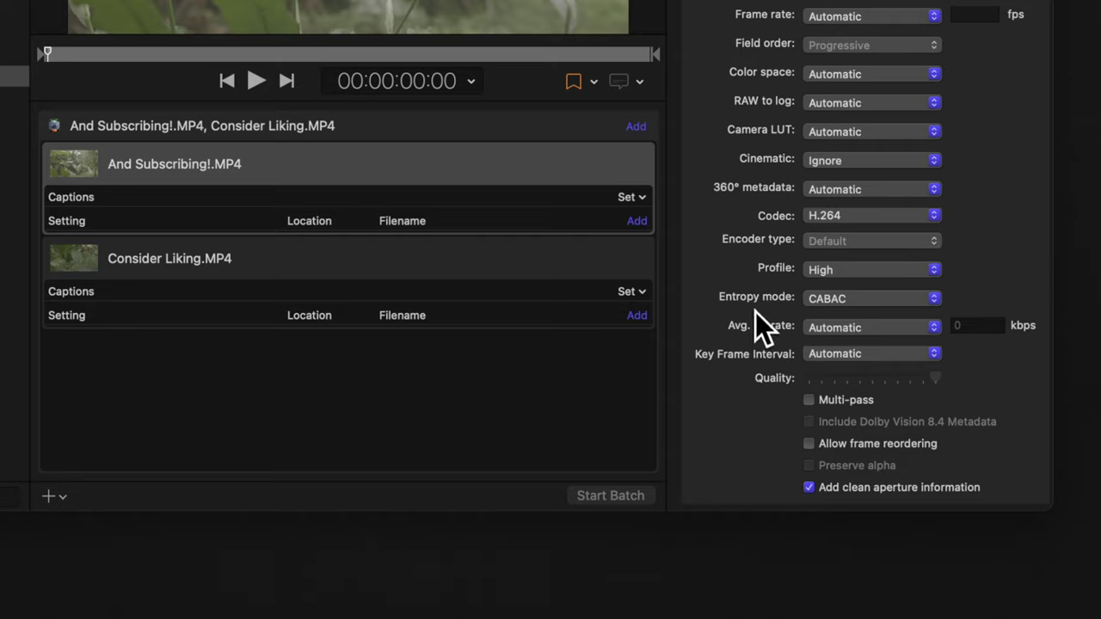
scroll(747, 341, down, 3)
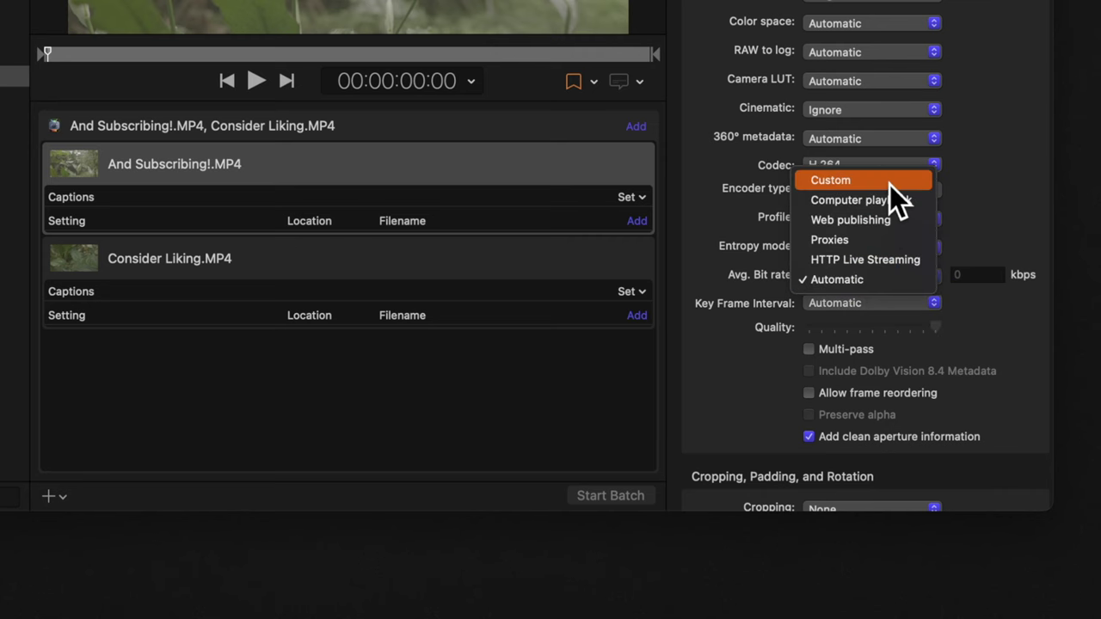
Set Avg. Bit rate to Custom and replace 10000 with 45000 kbps
click(860, 181)
click(984, 282)
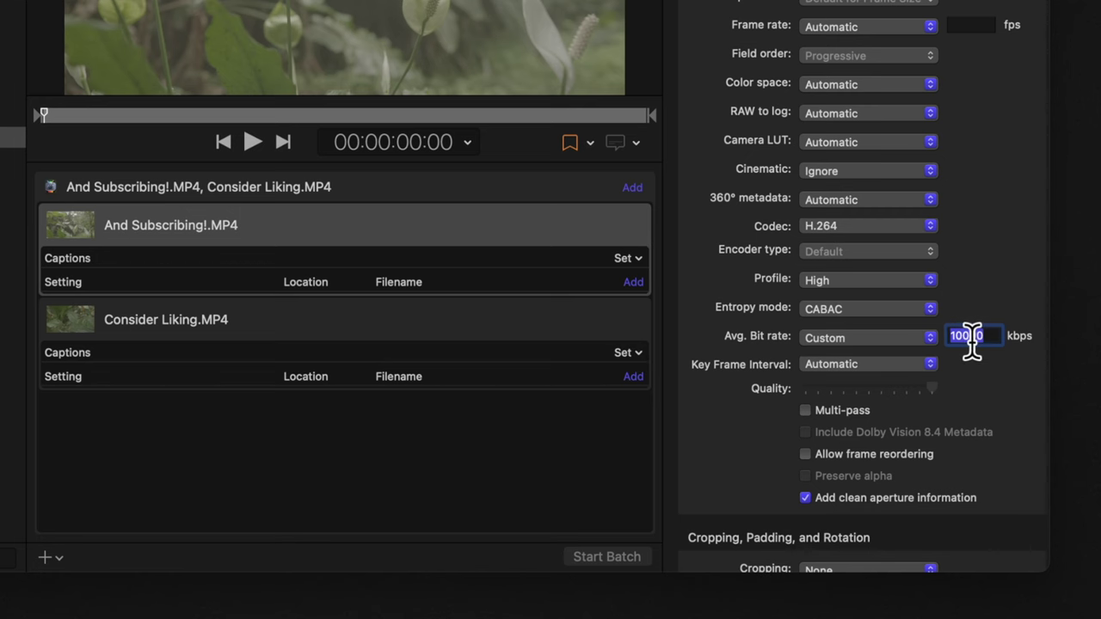
double_click(966, 335)
text(45000)
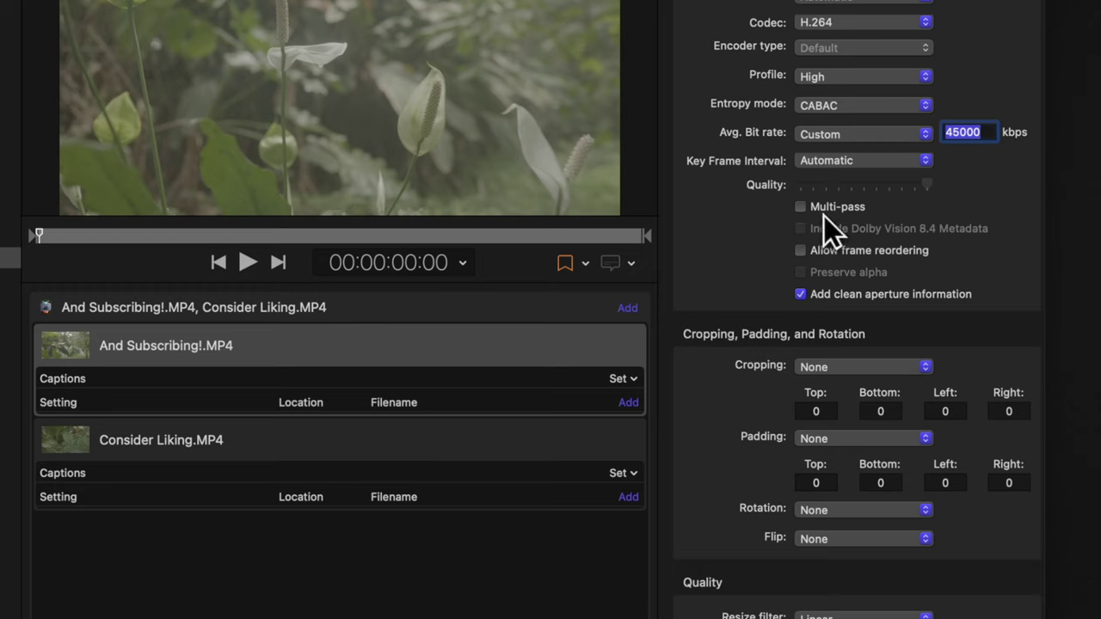
scroll(857, 234, down, 1)
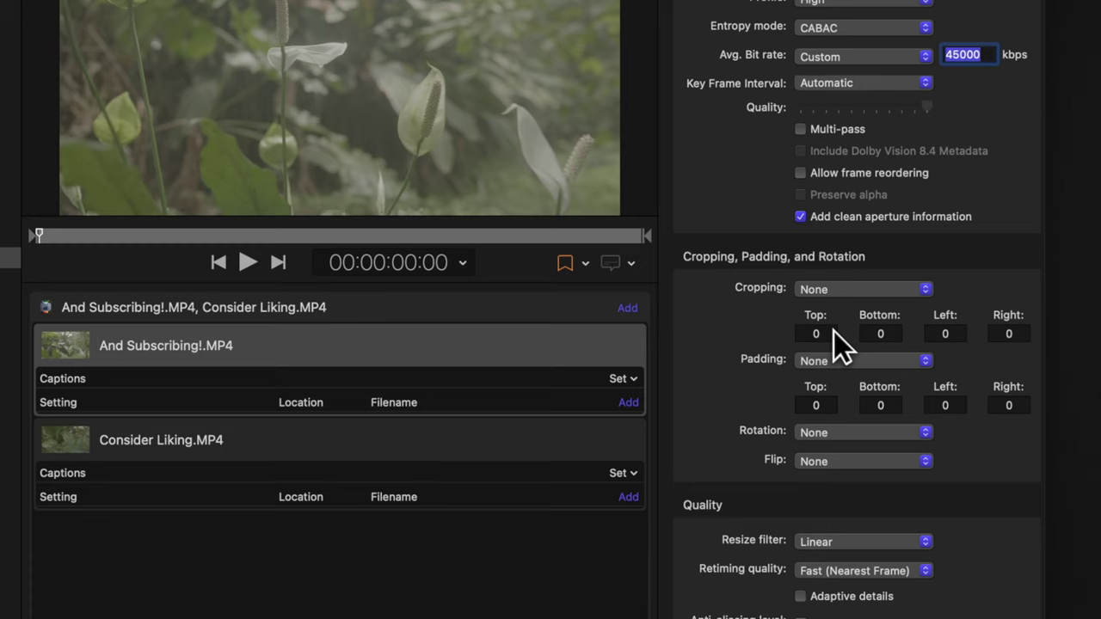
Crop to Letterbox Area of Source and set top and bottom padding to 150
click(817, 292)
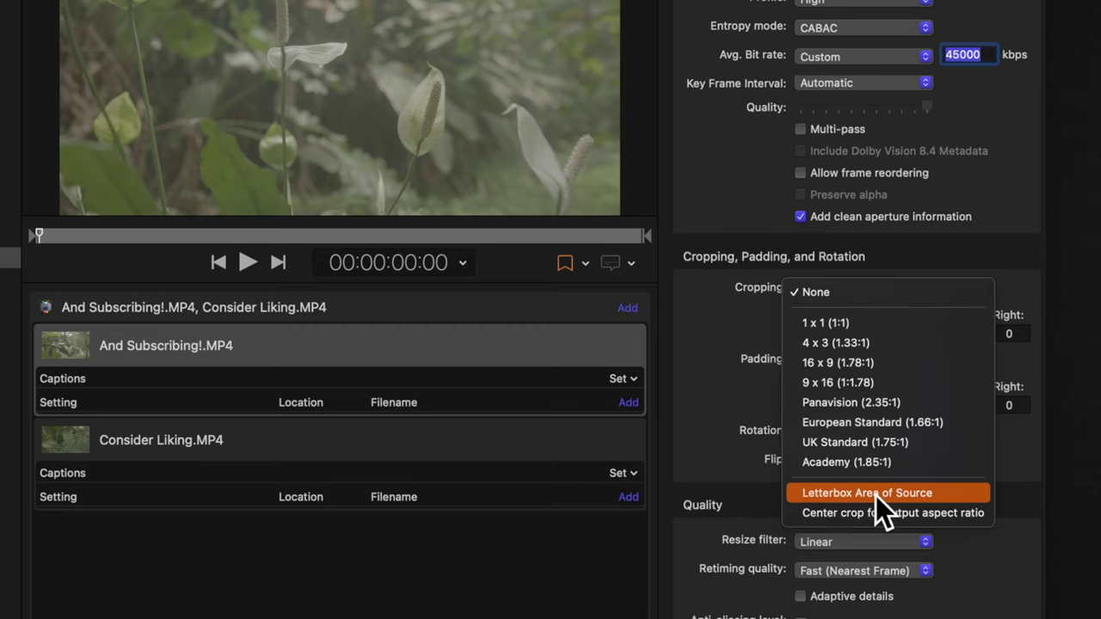
click(874, 495)
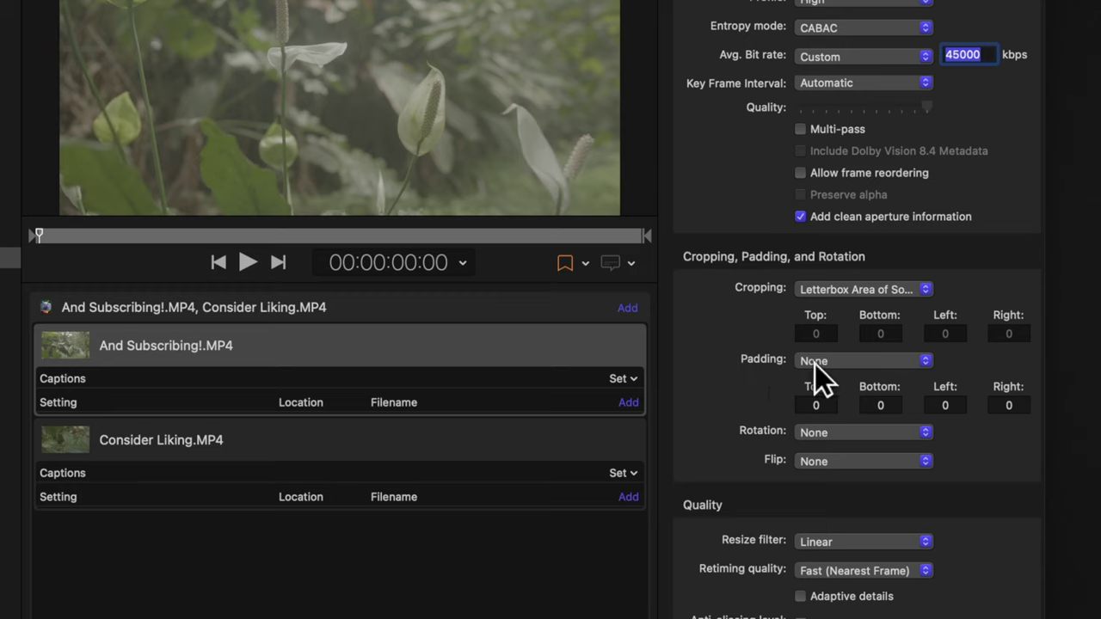
click(818, 365)
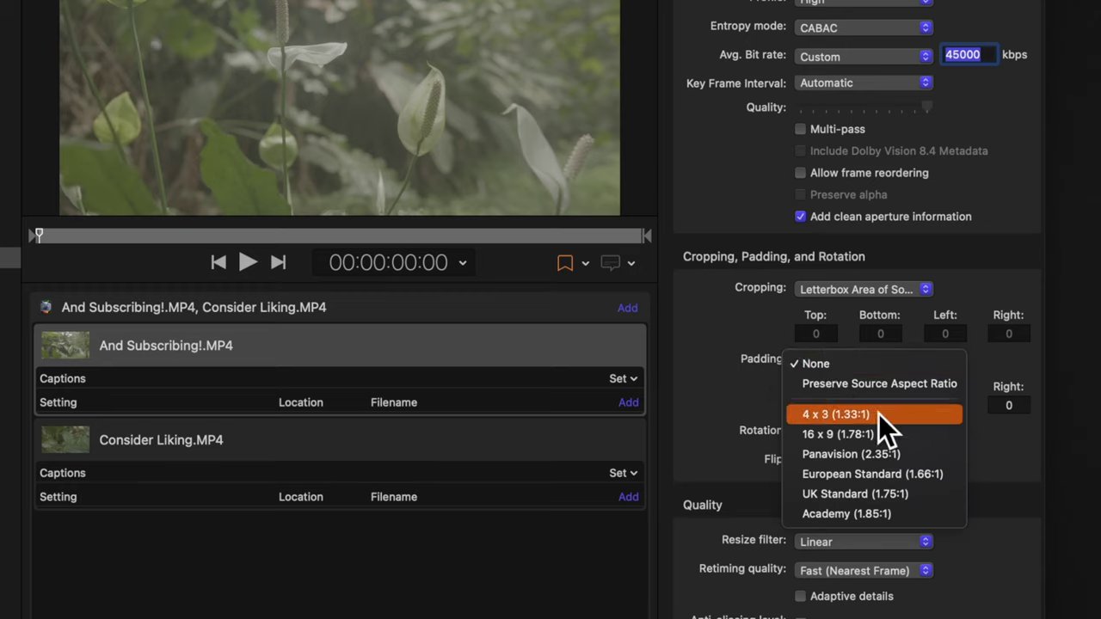
click(759, 377)
click(816, 405)
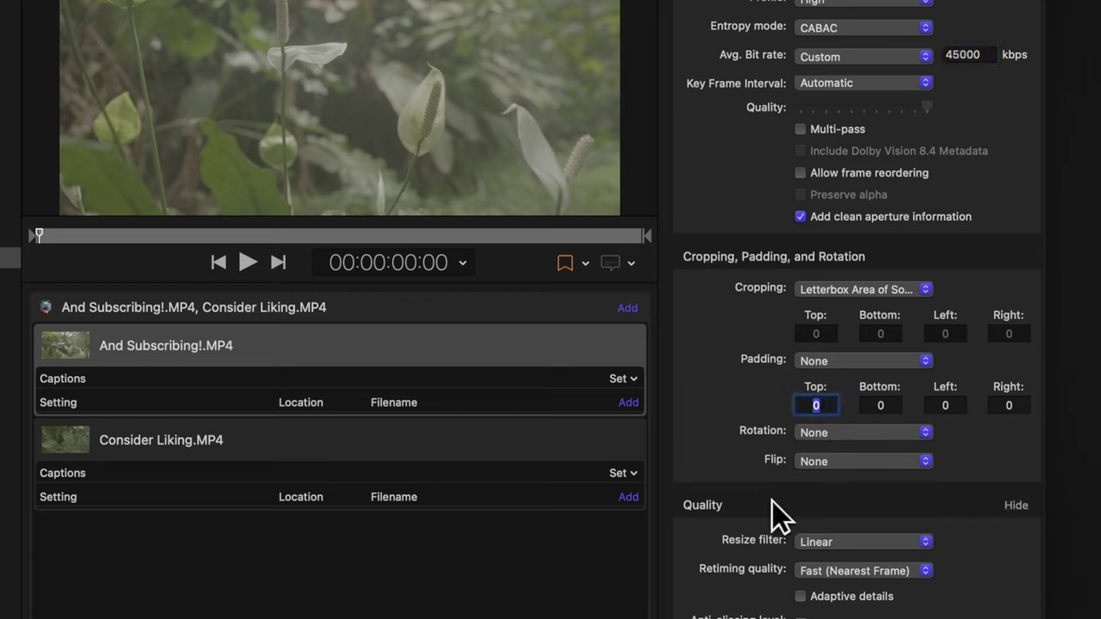
text(150)
key(Return)
click(881, 405)
text(1)
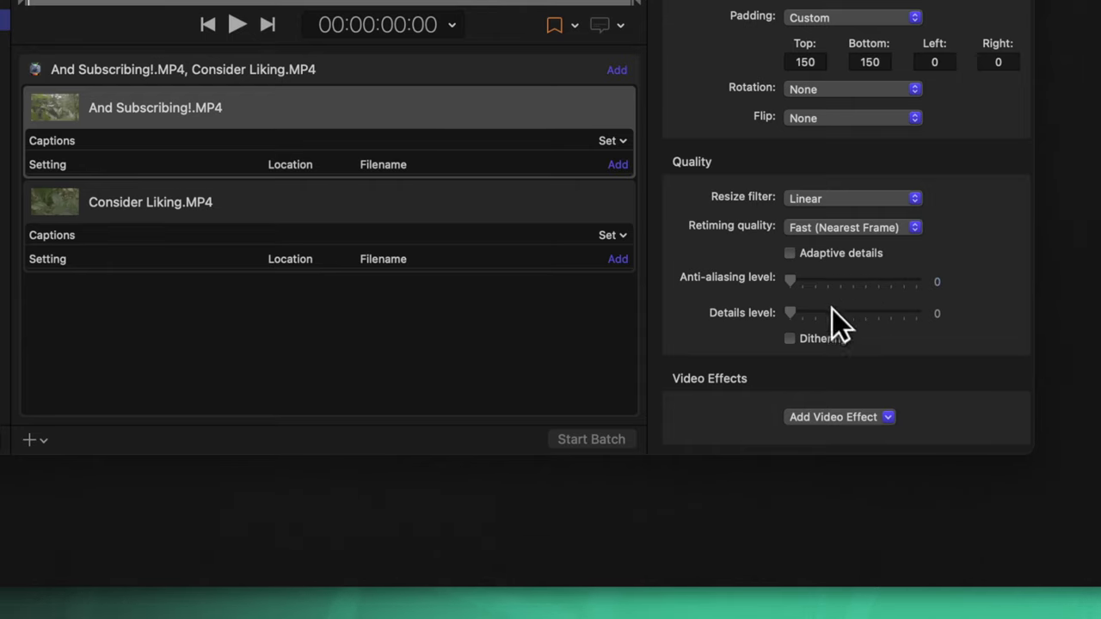
Add a Watermark effect using the cartoon logo image from Tutorials Local
click(847, 415)
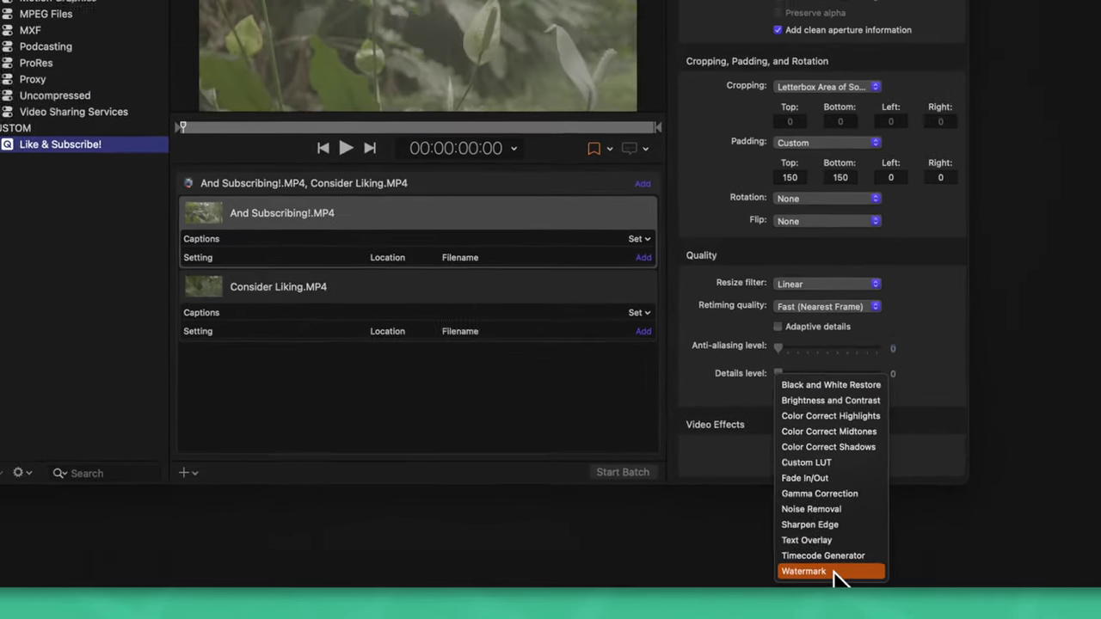
click(864, 567)
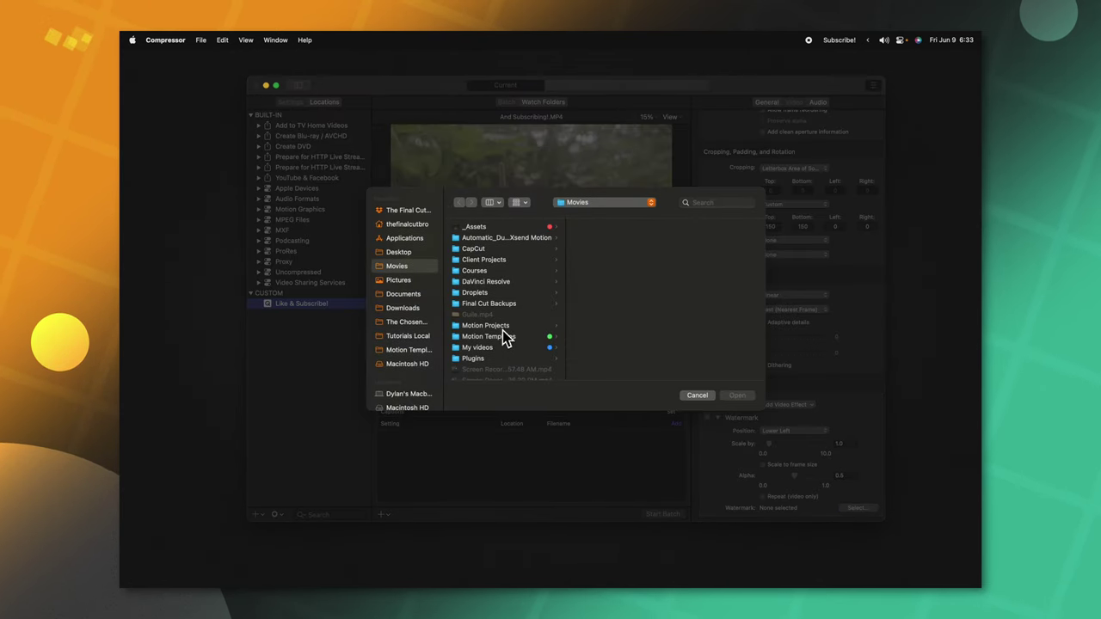
click(407, 335)
click(516, 278)
click(737, 395)
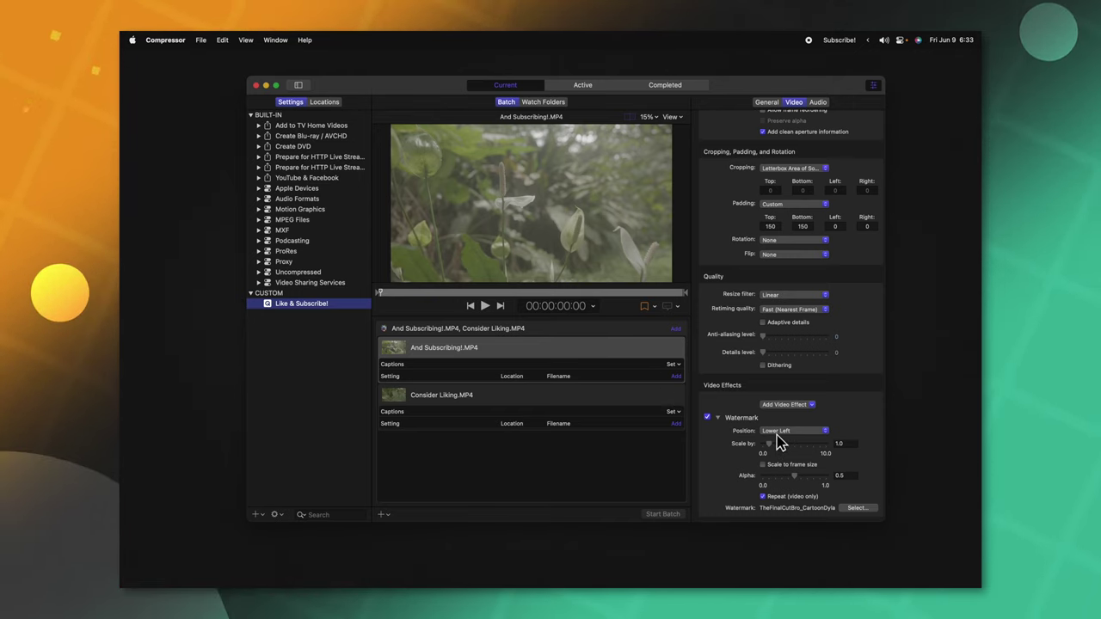
Set the watermark position to Center
click(787, 431)
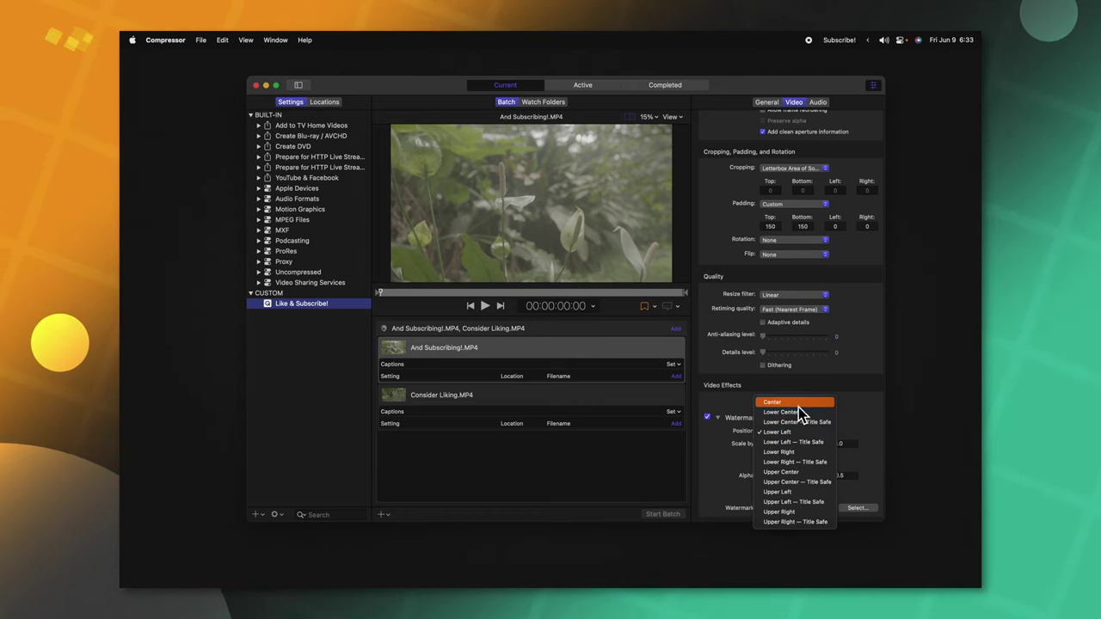
click(796, 401)
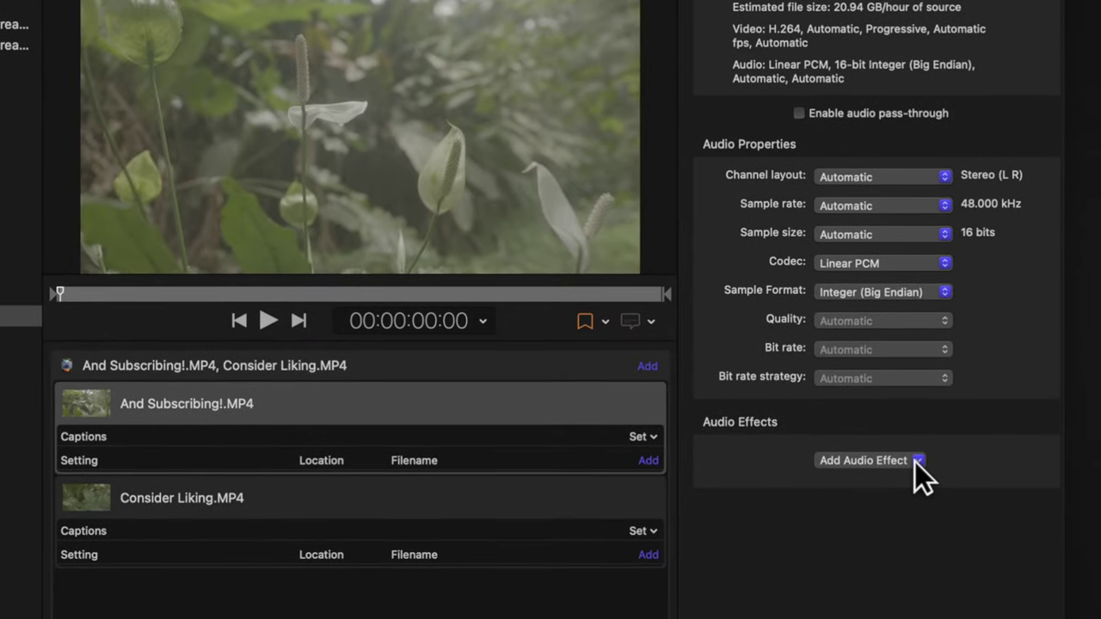
Add the Apple AUGraphicEQ effect, inspect its equalizer, then add the Peak Limiter effect
click(916, 461)
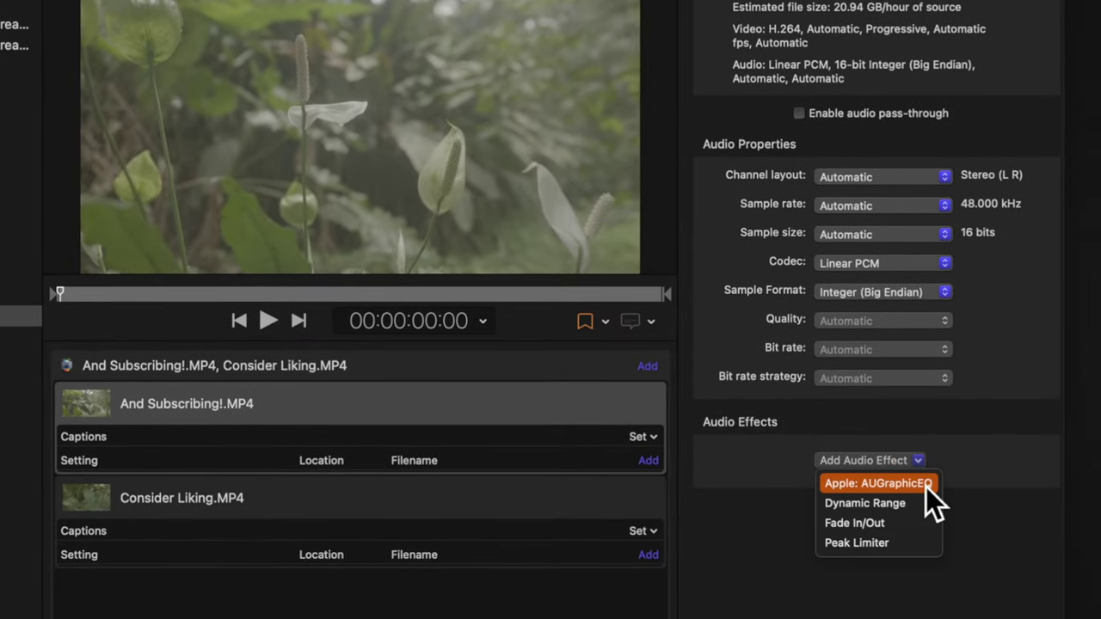
click(929, 486)
click(871, 511)
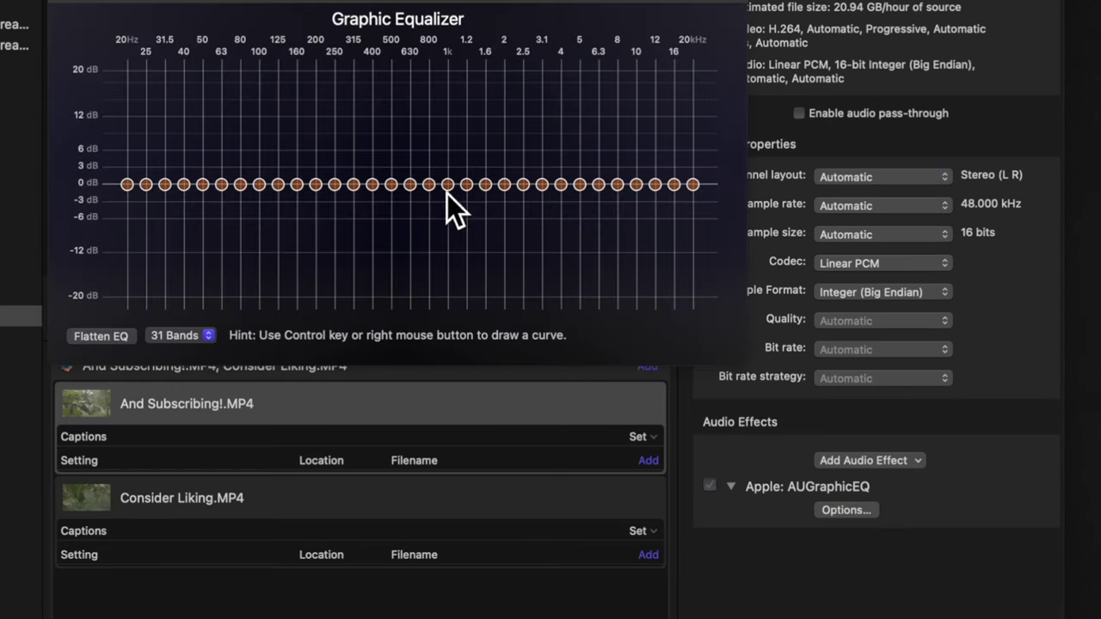
click(914, 388)
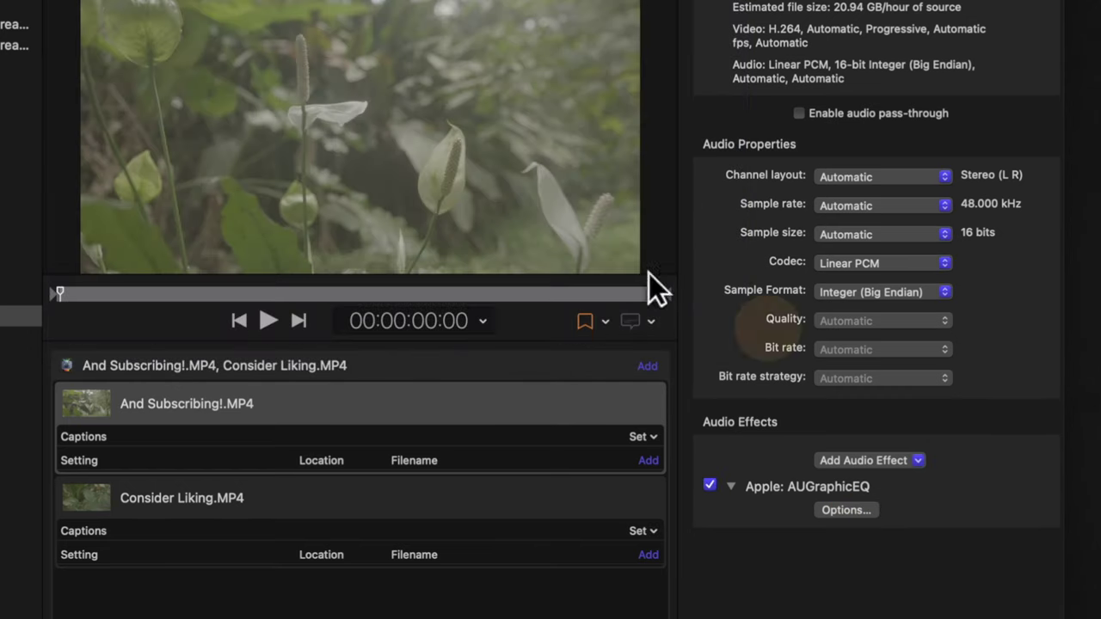
click(858, 466)
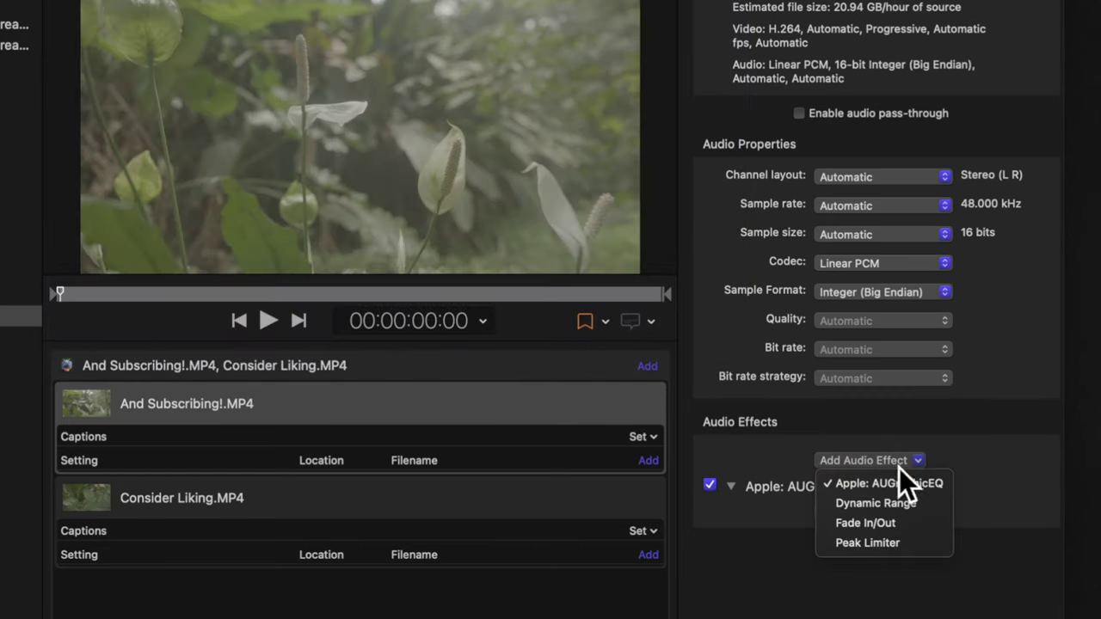
click(917, 548)
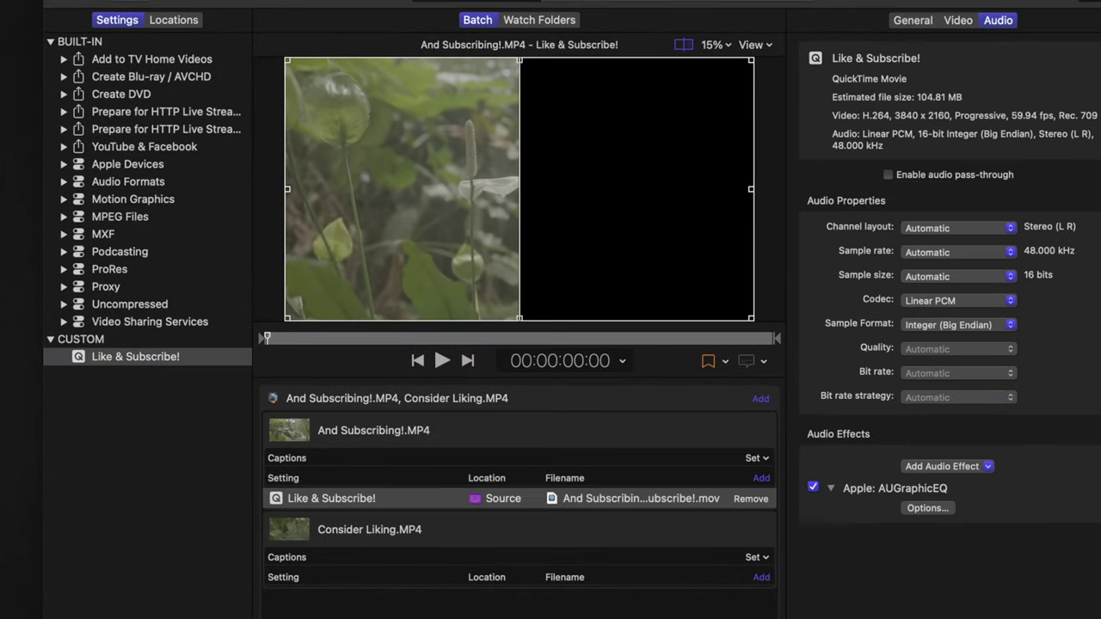
Drag Like & Subscribe! onto both jobs, then widen the processed side of the preview
click(455, 432)
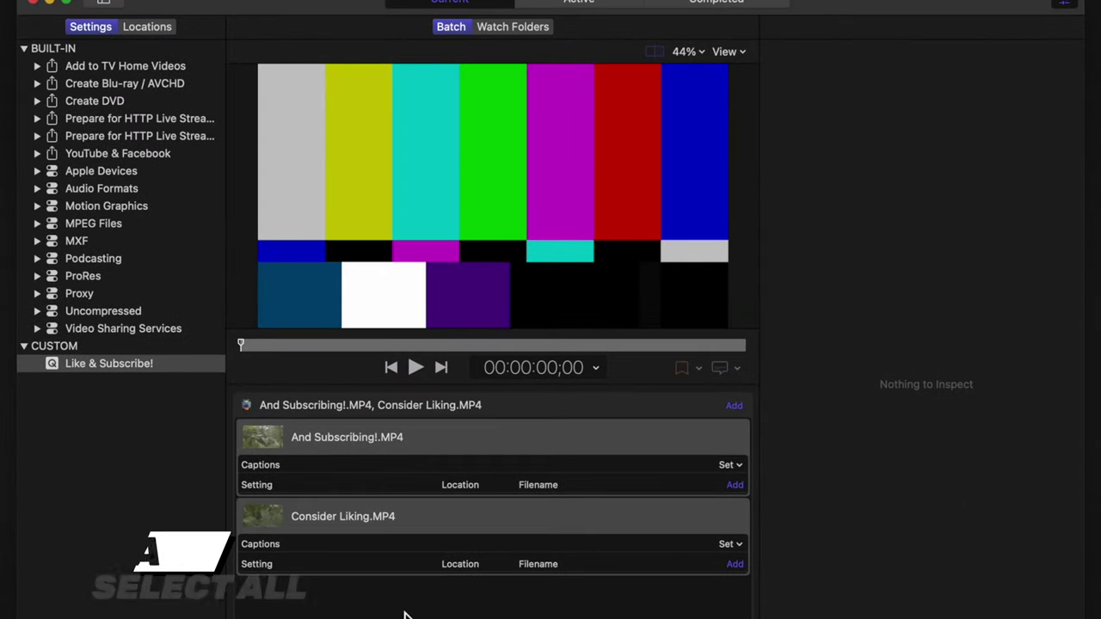
drag(104, 359, 421, 456)
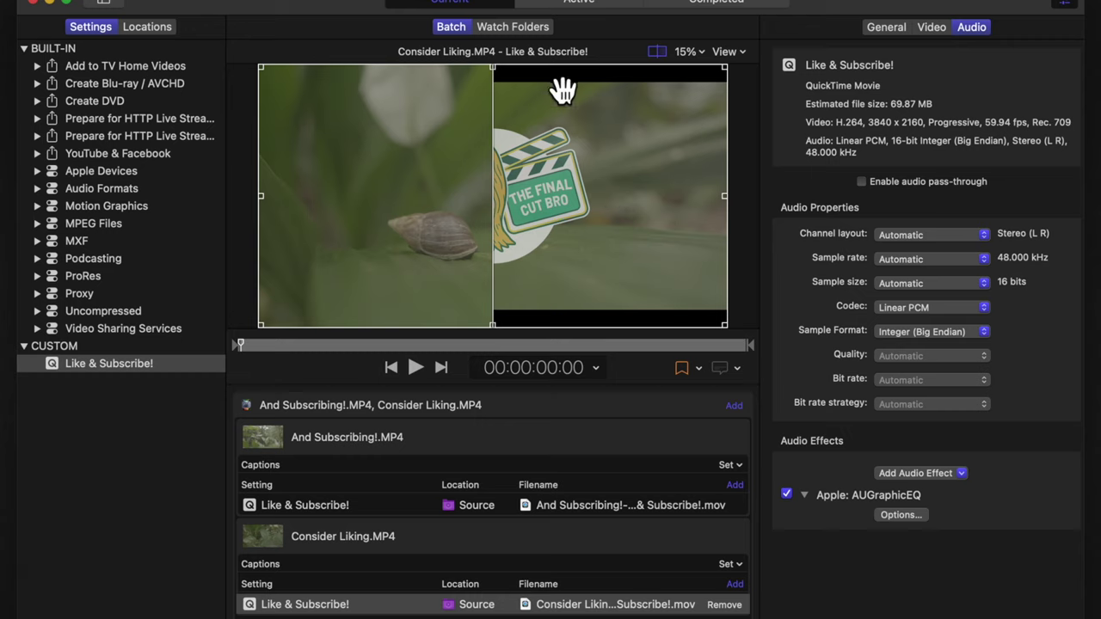
drag(492, 193, 377, 190)
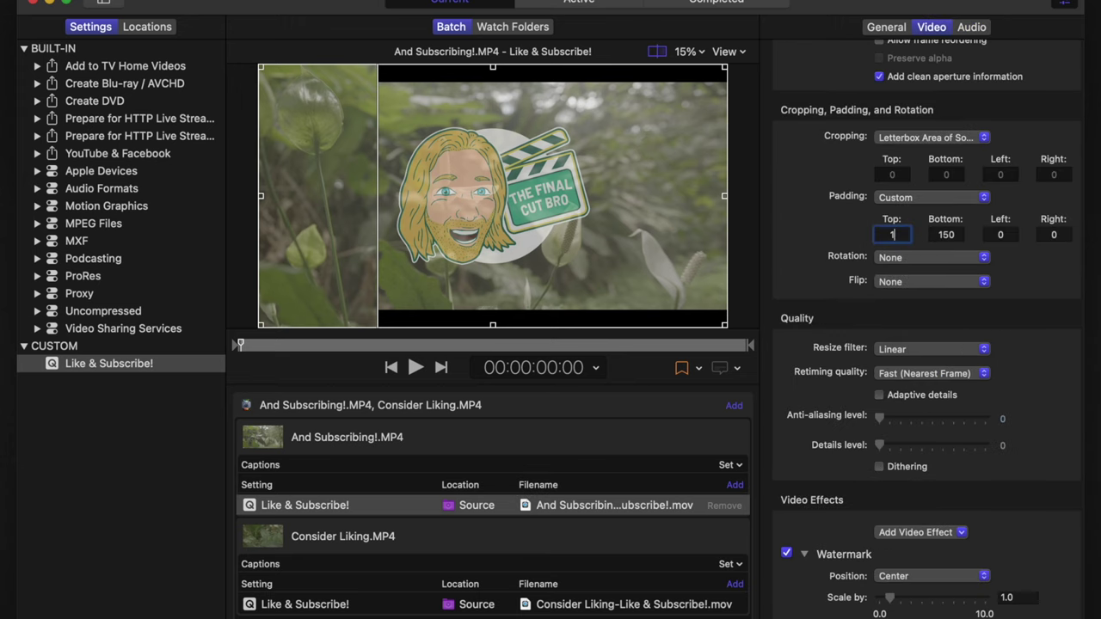
Set the bottom padding to 0 and fade the watermark to 0.14 opacity
click(949, 241)
text(0)
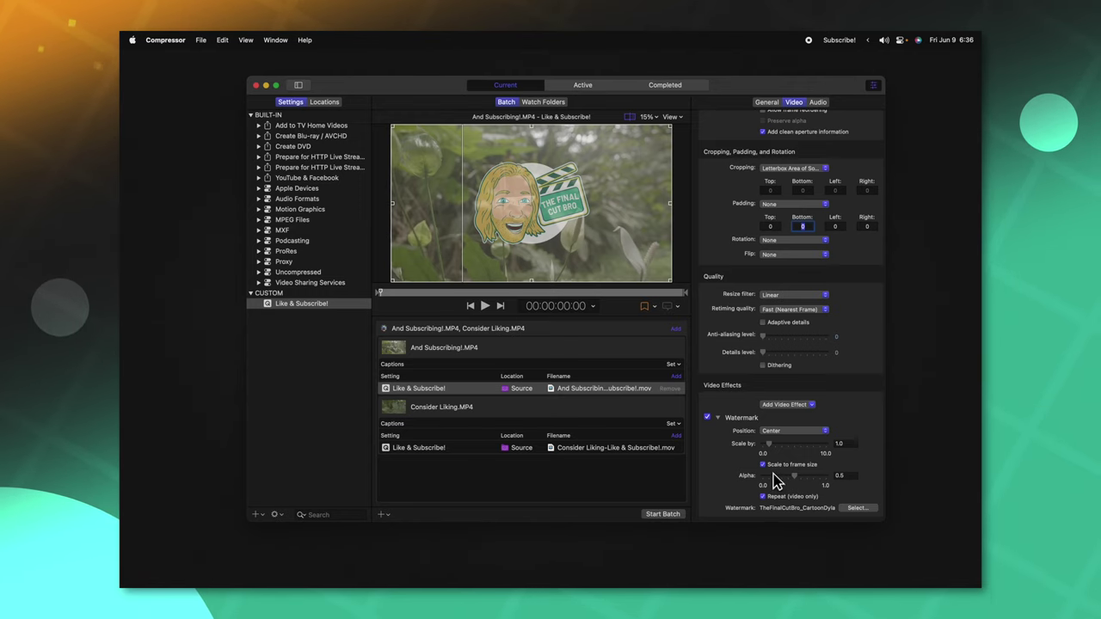
drag(792, 476, 771, 478)
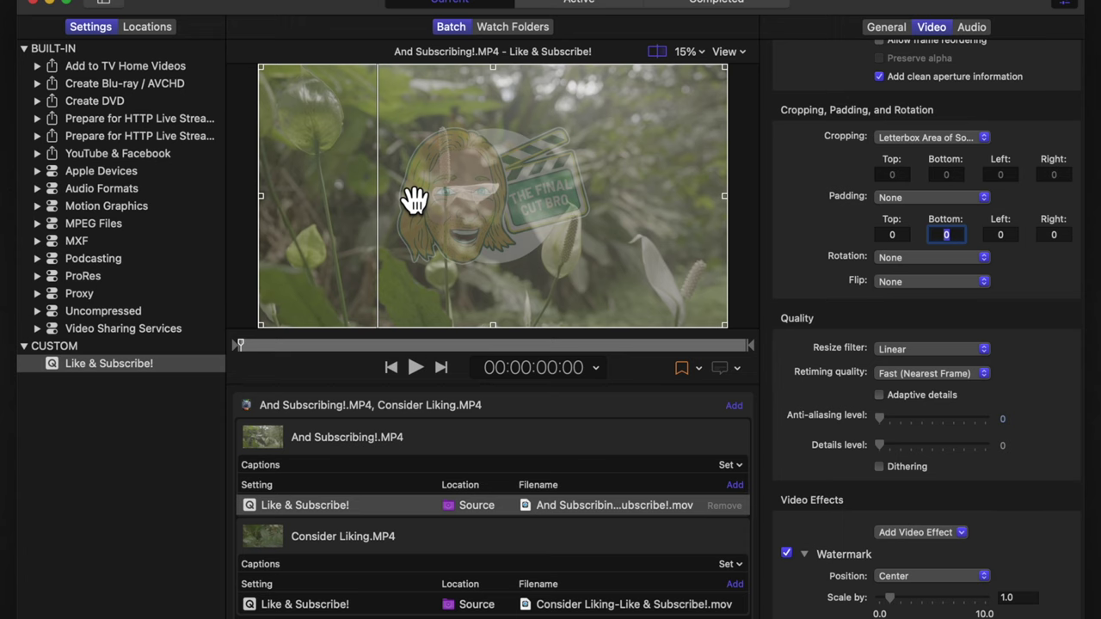
Select the And Subscribing!.MP4 job, then each job's Like & Subscribe! output
click(374, 425)
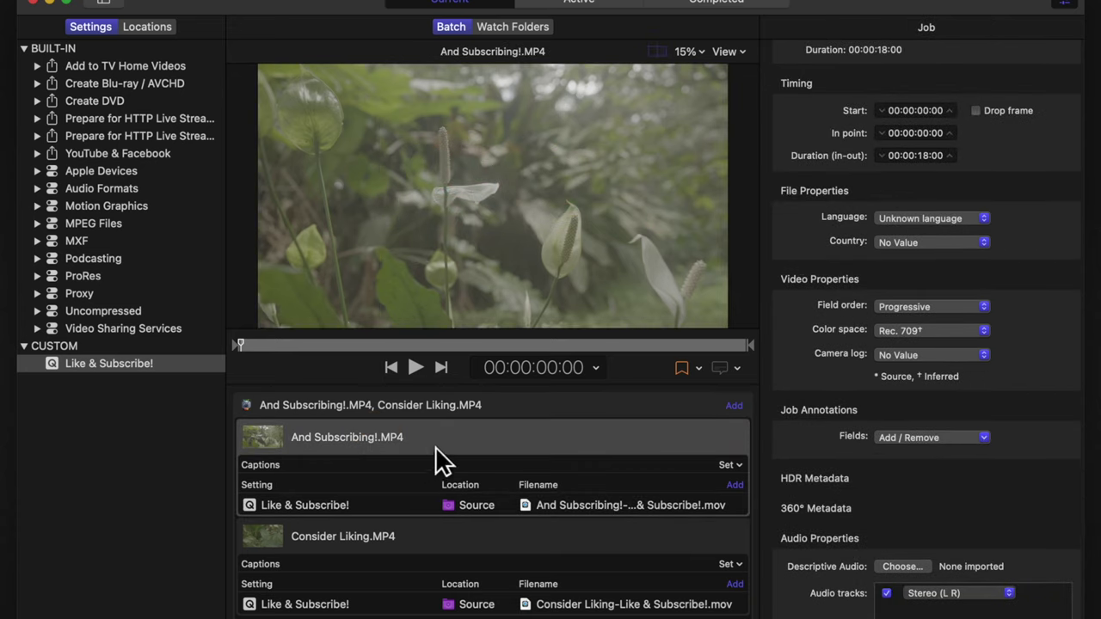
click(425, 501)
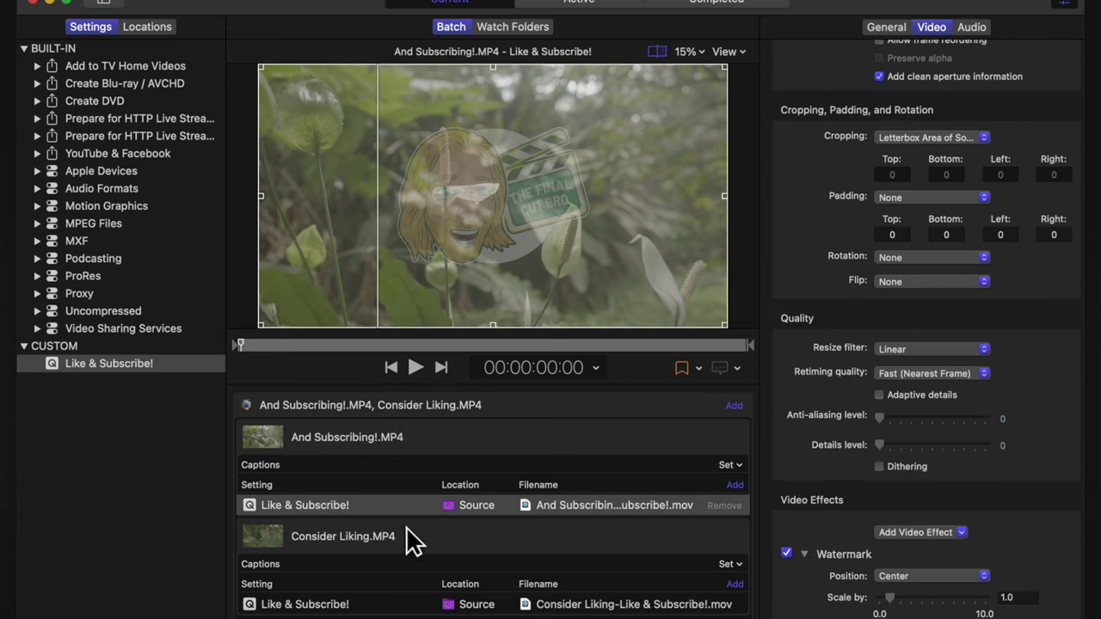
click(369, 605)
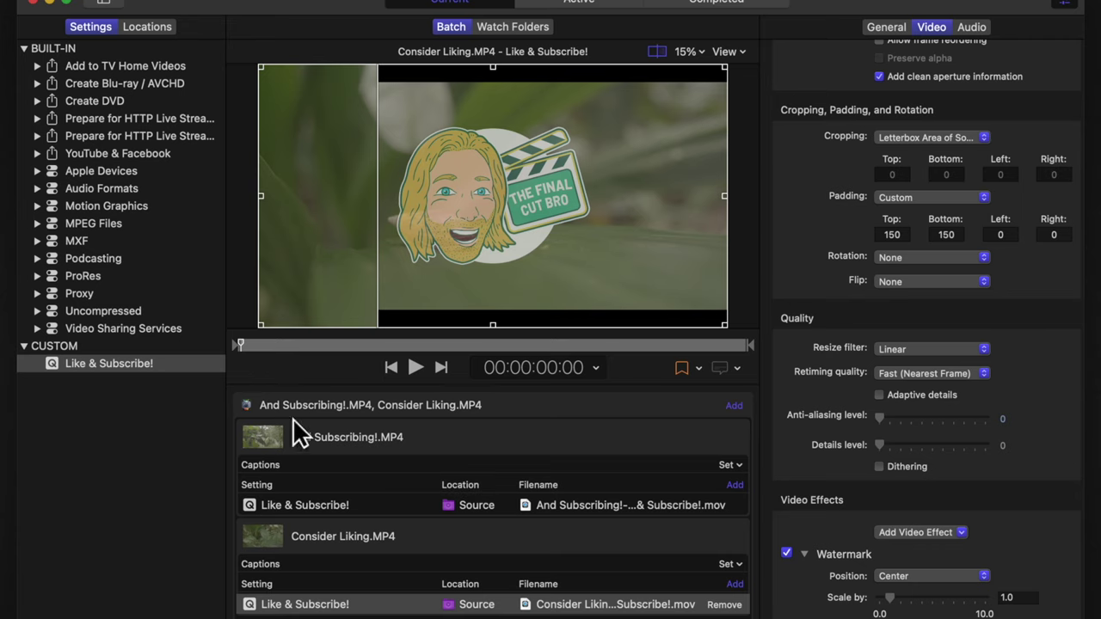
Expand Video Sharing Services and drag HD 720p onto the And Subscribing!.MP4 job
click(36, 328)
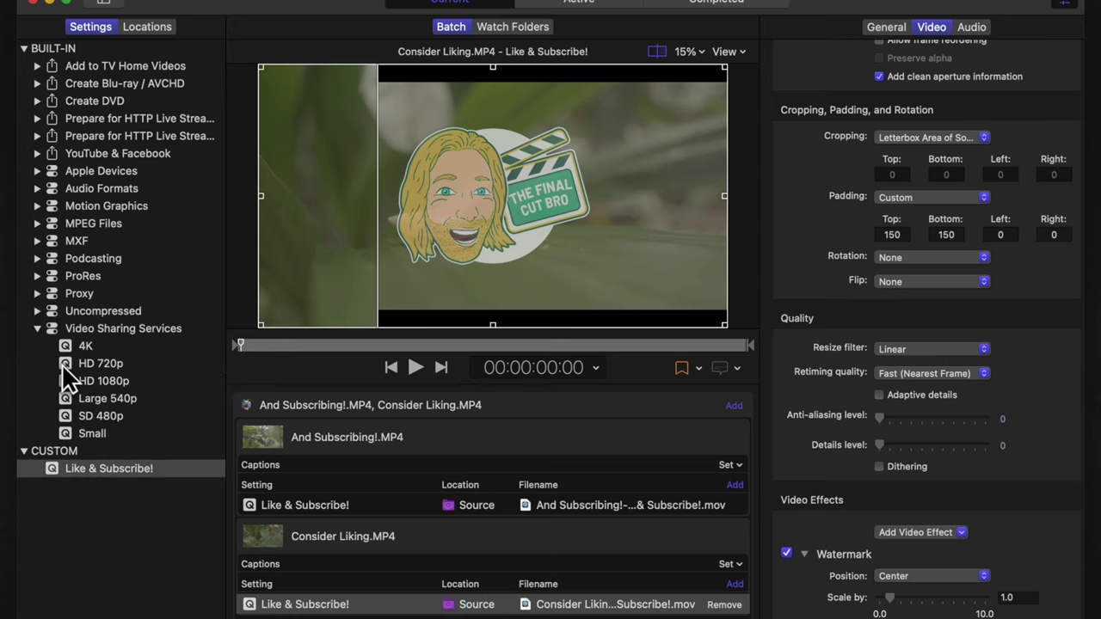
drag(62, 362, 349, 529)
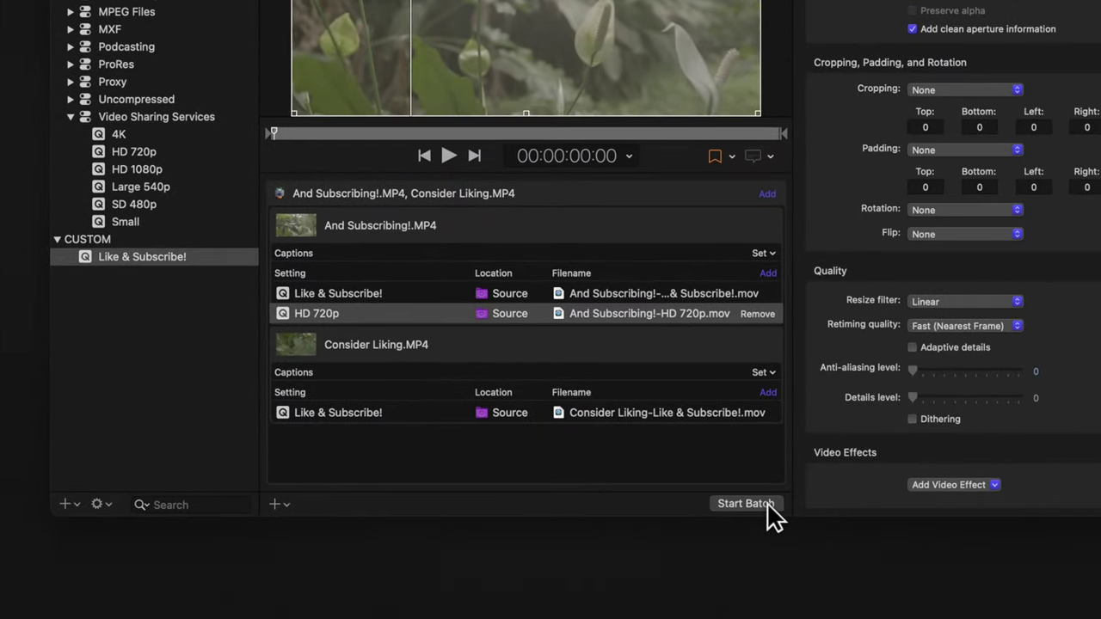
Submit the batch for encoding, then review the Active jobs' files and the Completed history
click(762, 504)
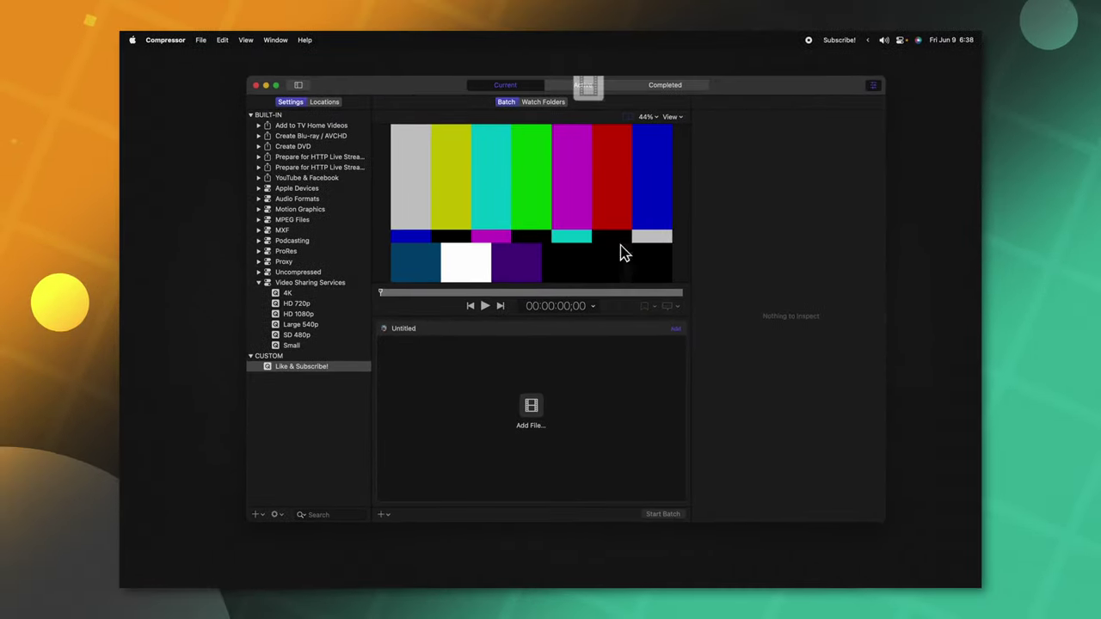
click(602, 46)
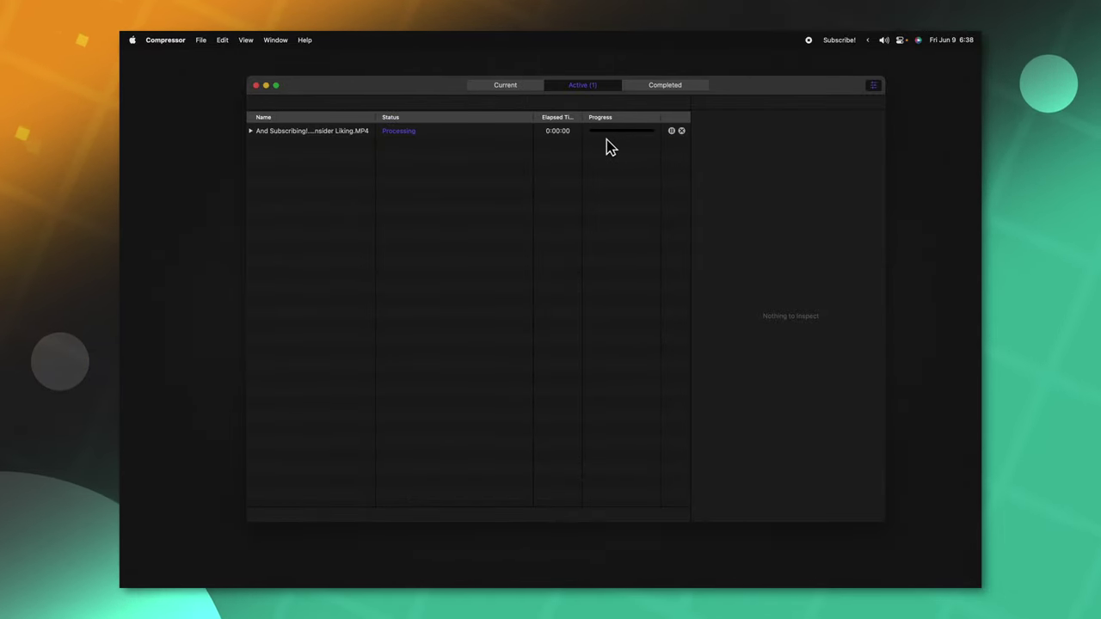
click(251, 132)
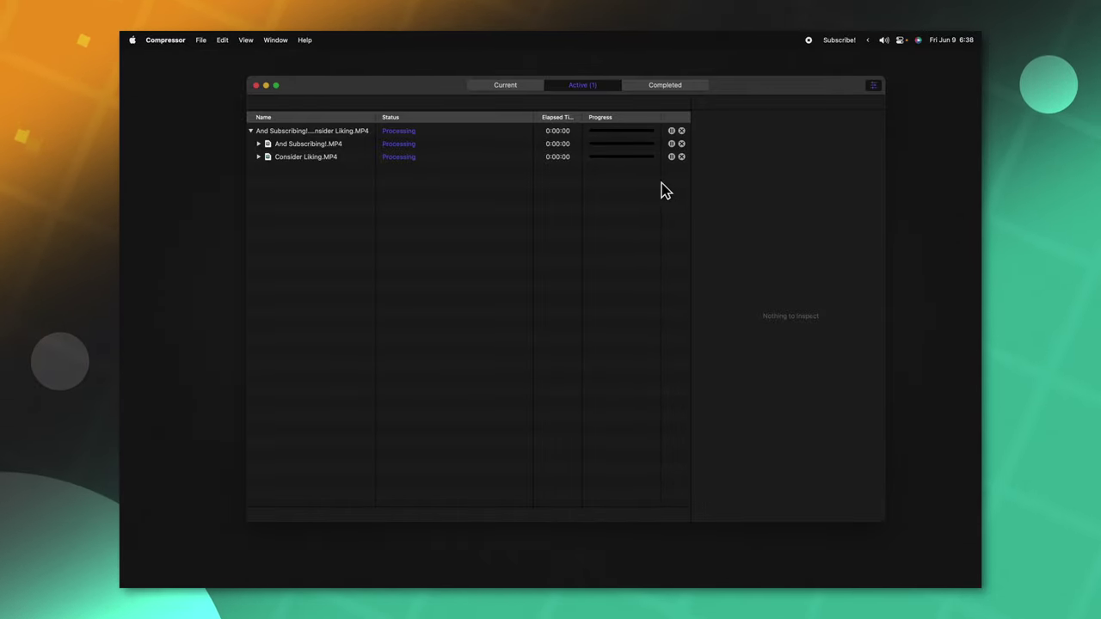
click(665, 84)
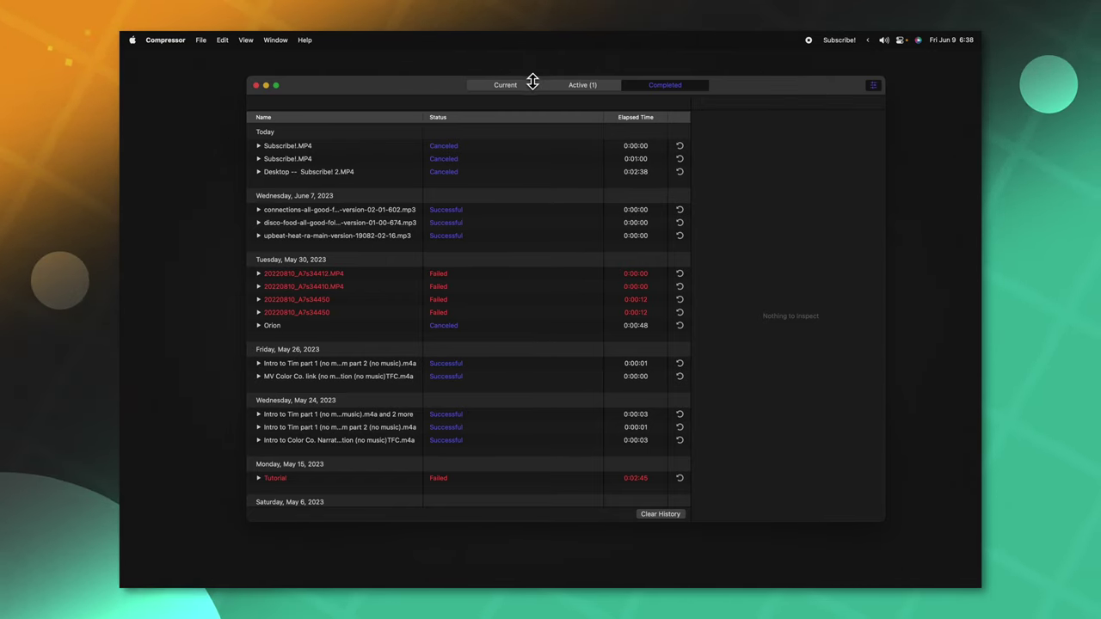
click(588, 86)
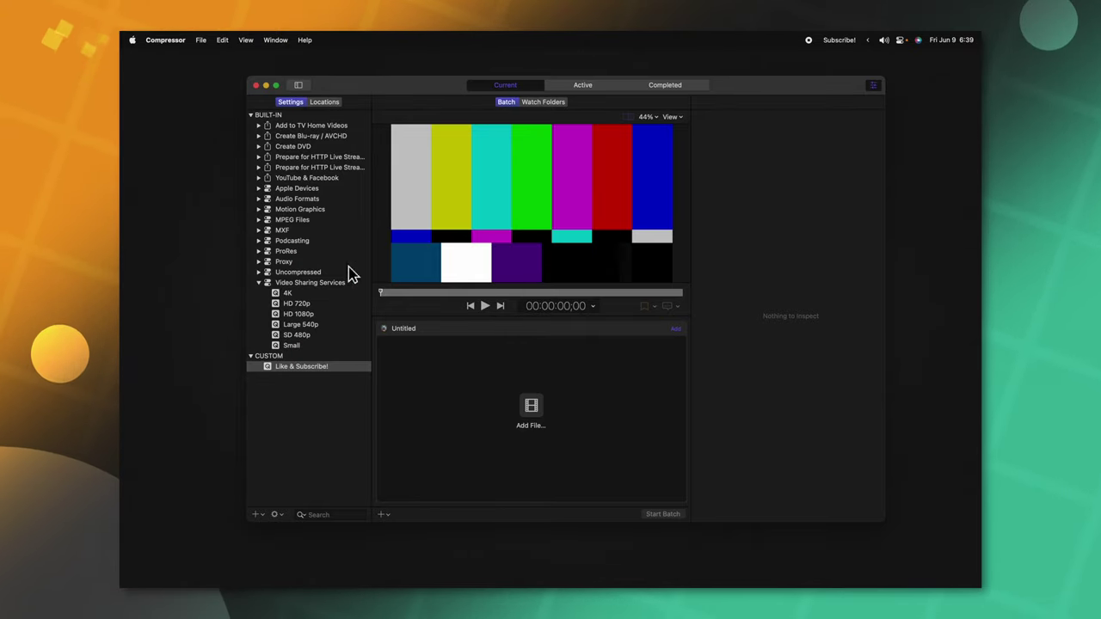
In General settings, default new jobs to Custom > Like & Subscribe! with Desktop location
click(173, 41)
click(177, 73)
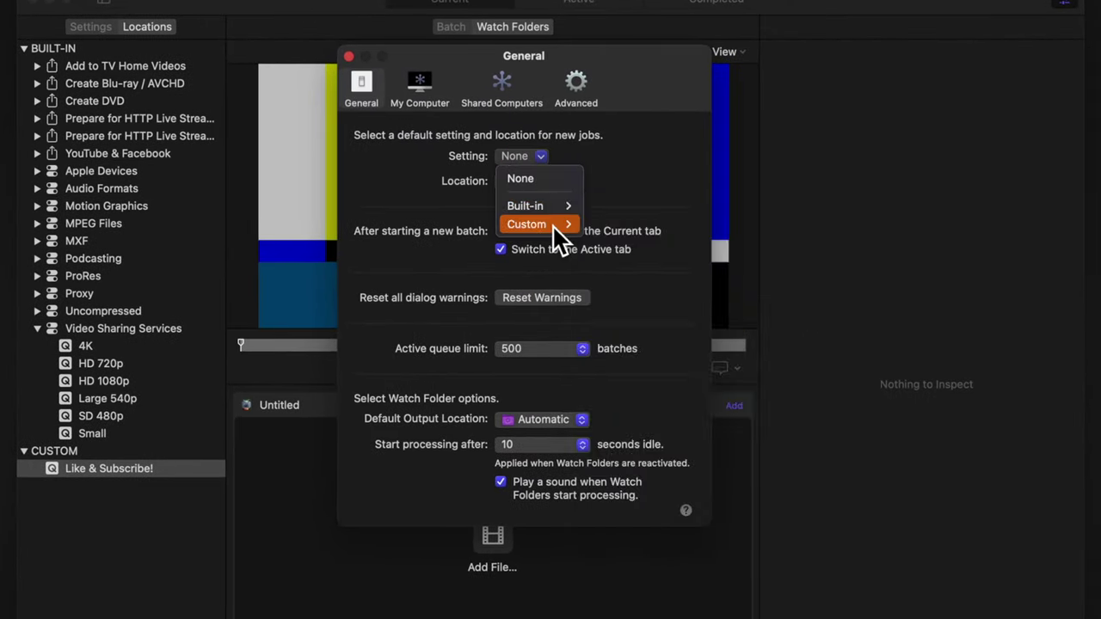
mouse_move(555, 226)
click(637, 252)
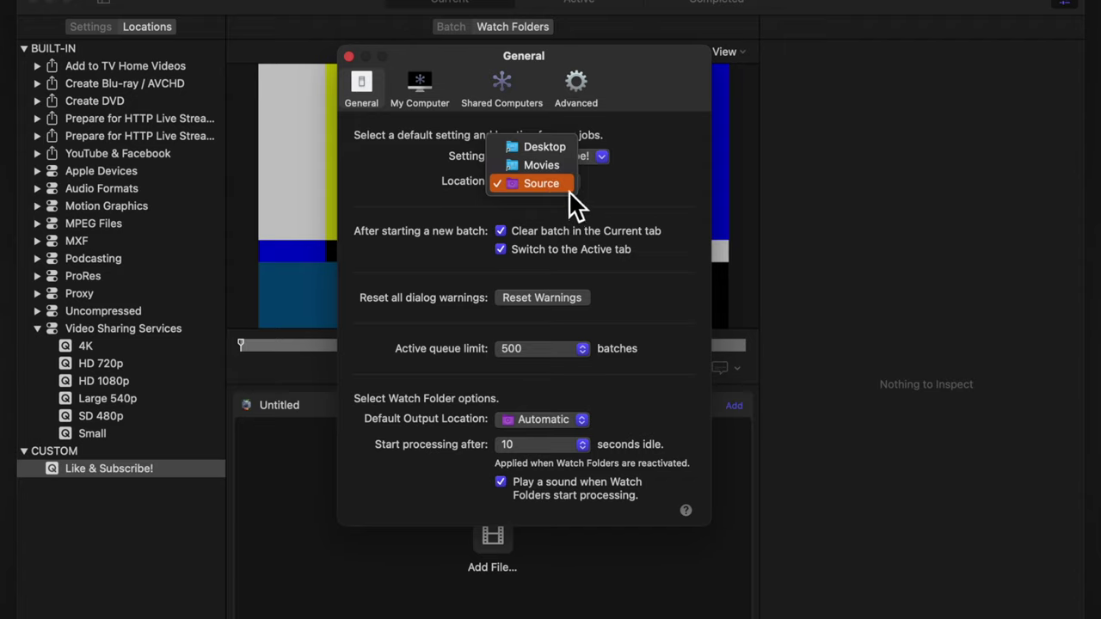
click(555, 146)
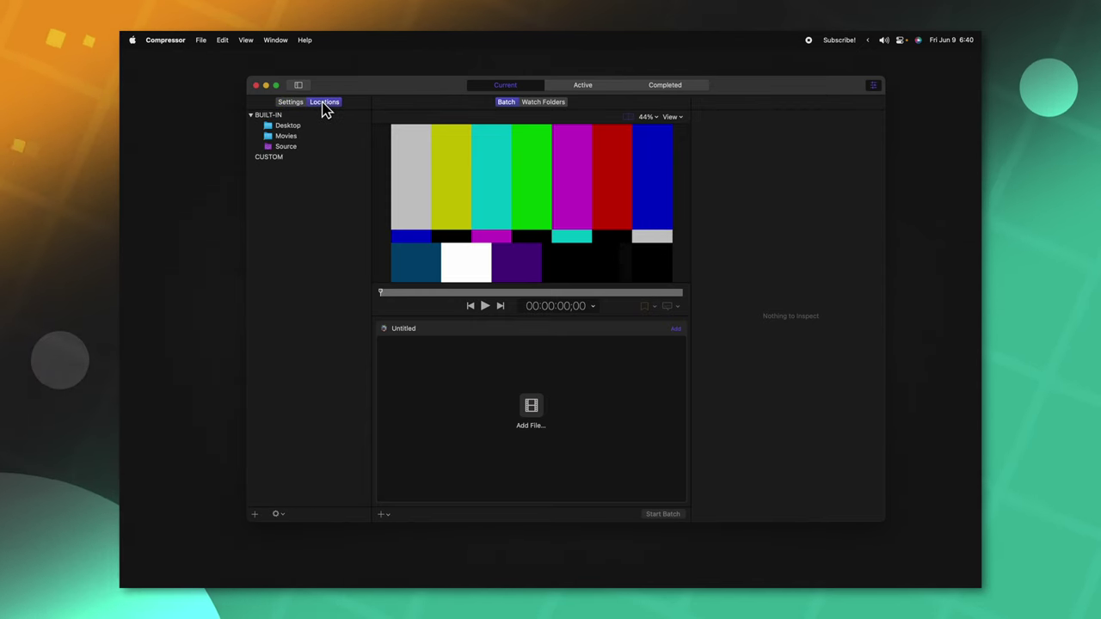
Start adding a Documents output location folder, then dismiss the chooser
click(254, 516)
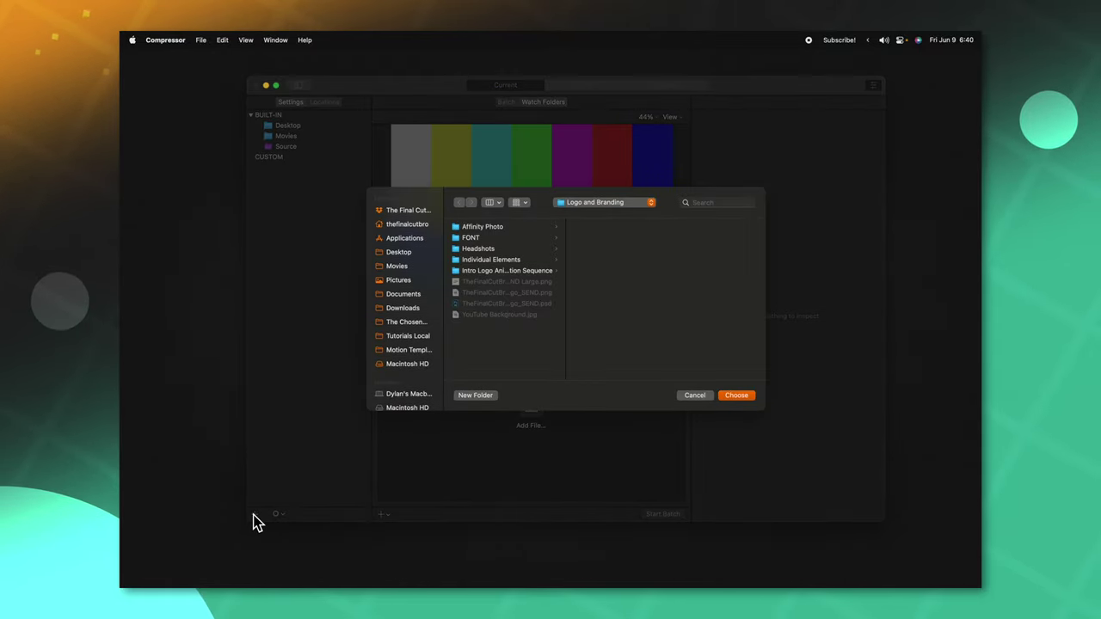
click(401, 294)
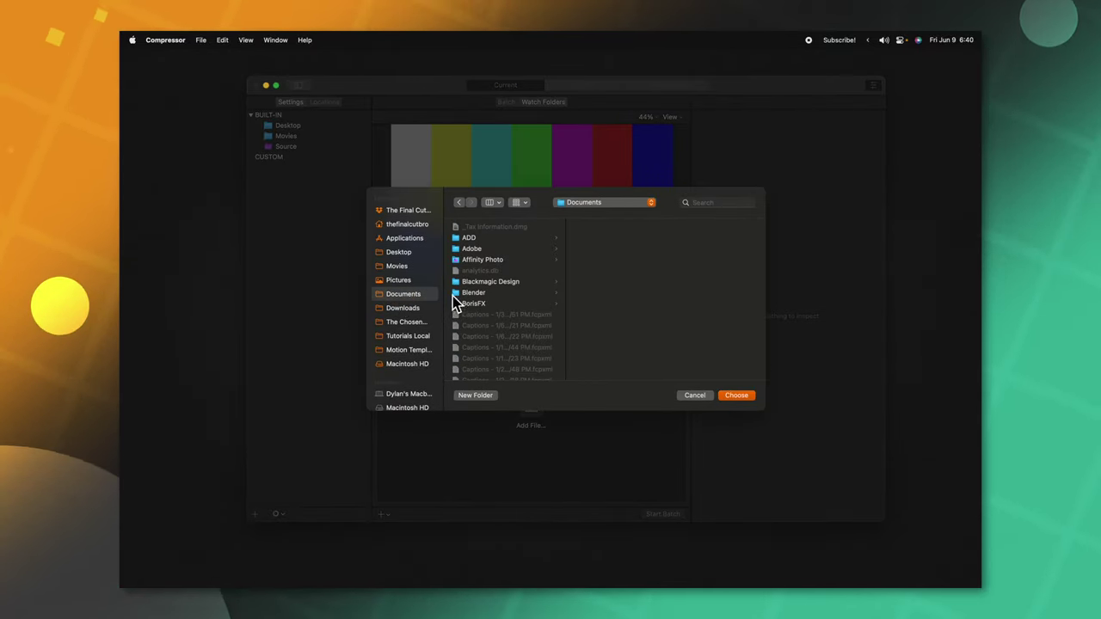
click(722, 401)
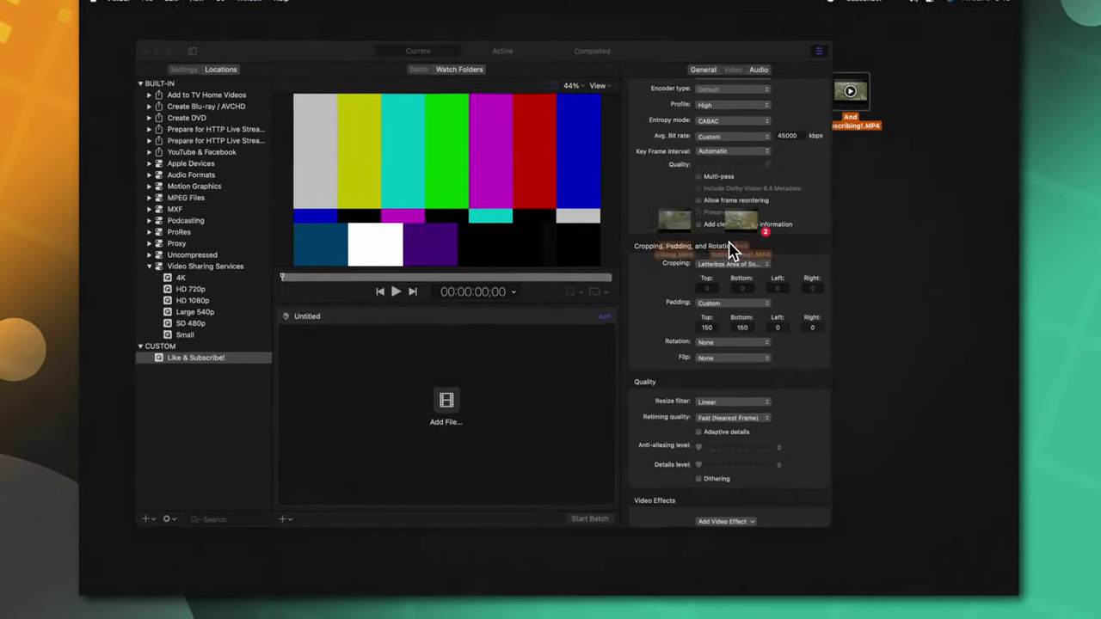
Drag both MP4 clips into the batch and cancel choosing another location for the first job
drag(757, 270, 606, 408)
drag(516, 376, 512, 374)
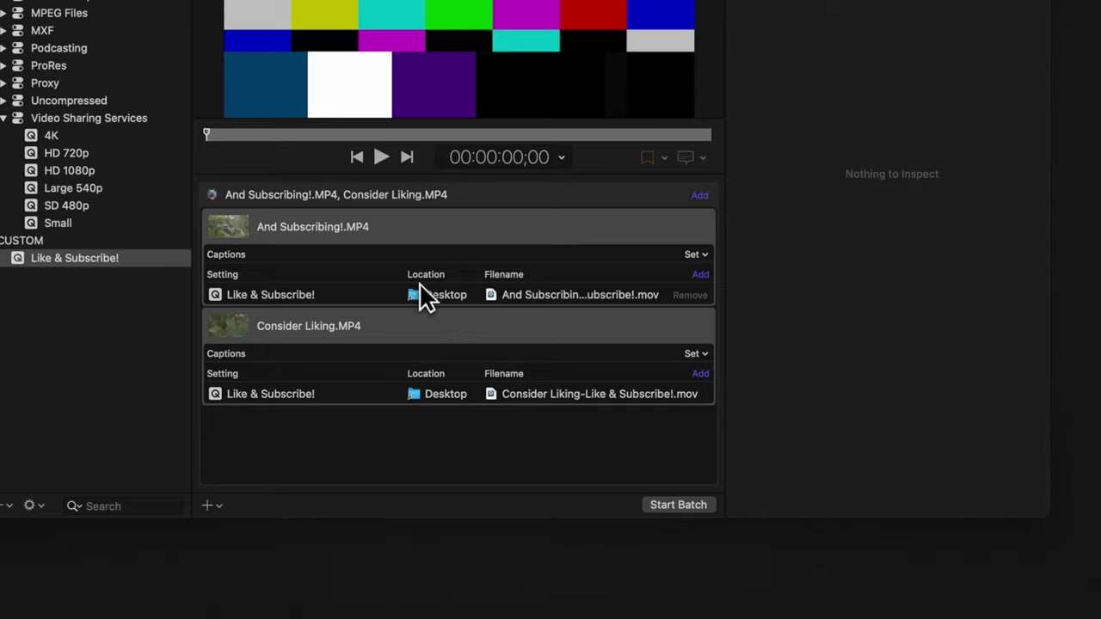
right_click(447, 301)
mouse_move(492, 379)
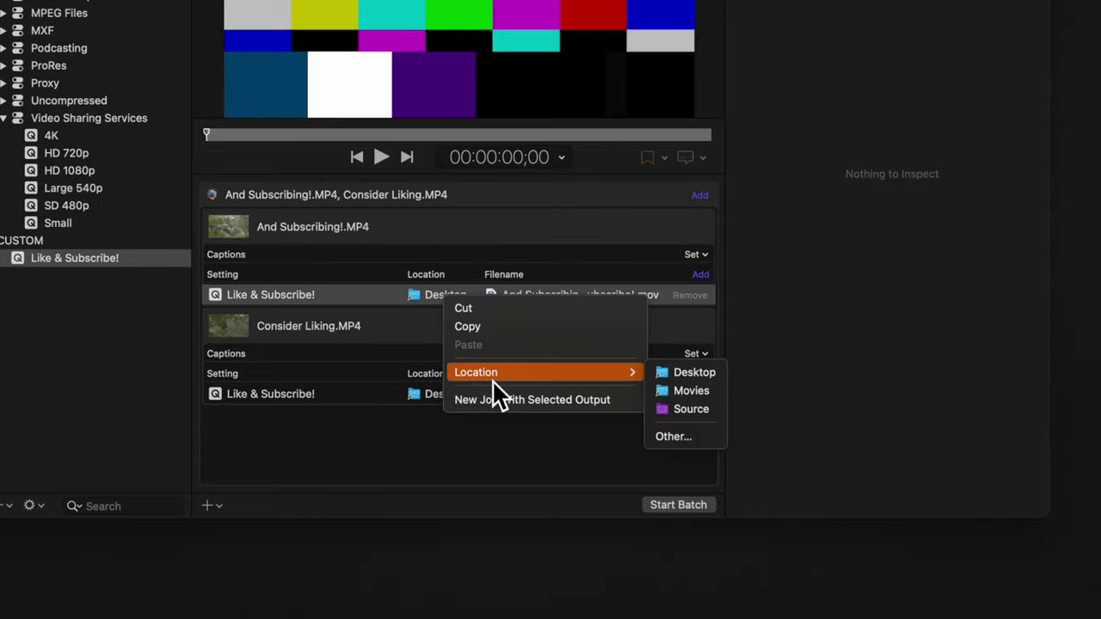
click(674, 436)
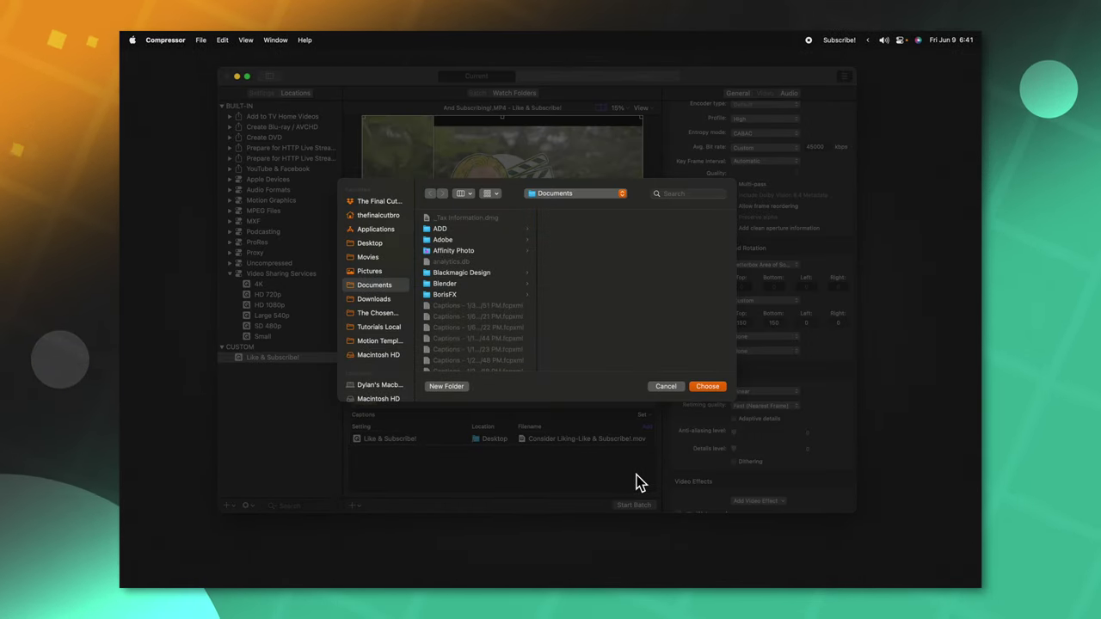
key(Escape)
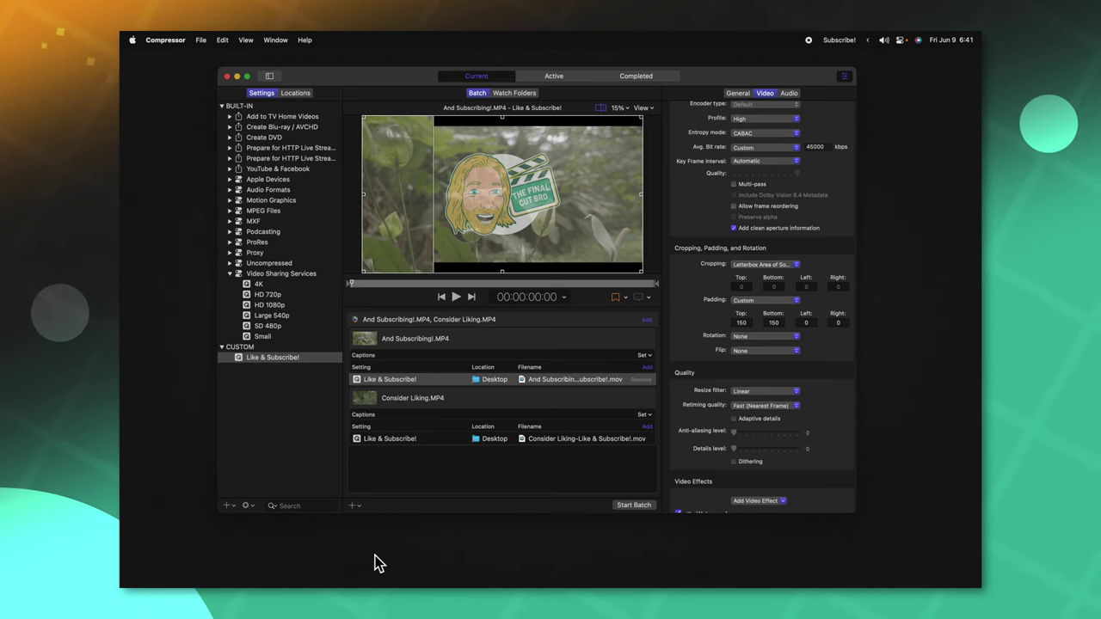
In Final Cut Pro, add a Compressor Settings share destination using Custom > Like & Subscribe!
click(492, 573)
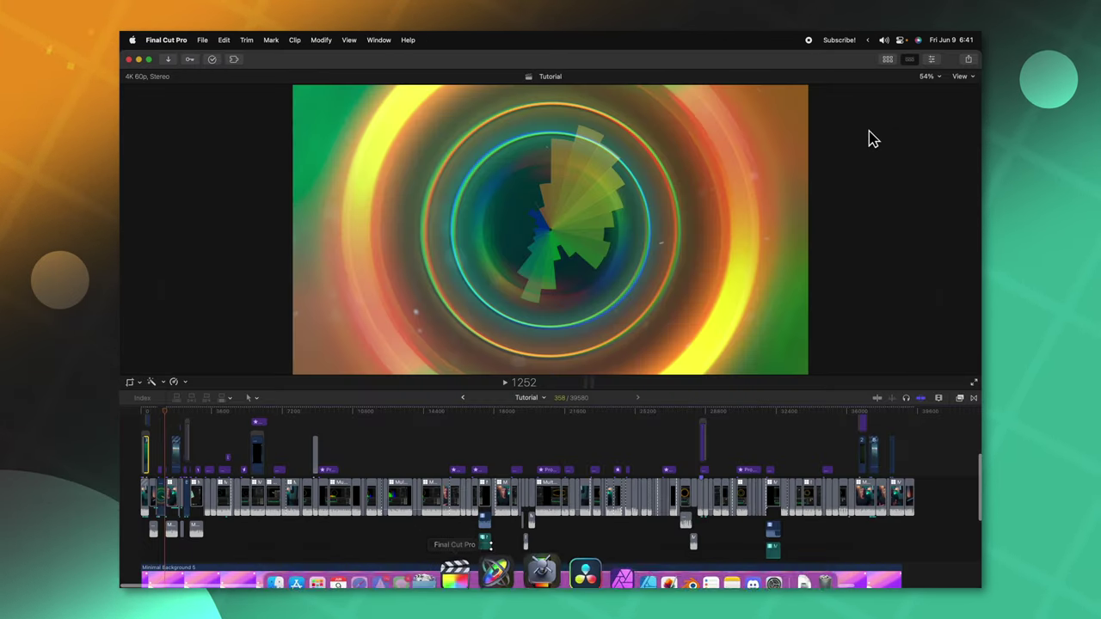
click(968, 62)
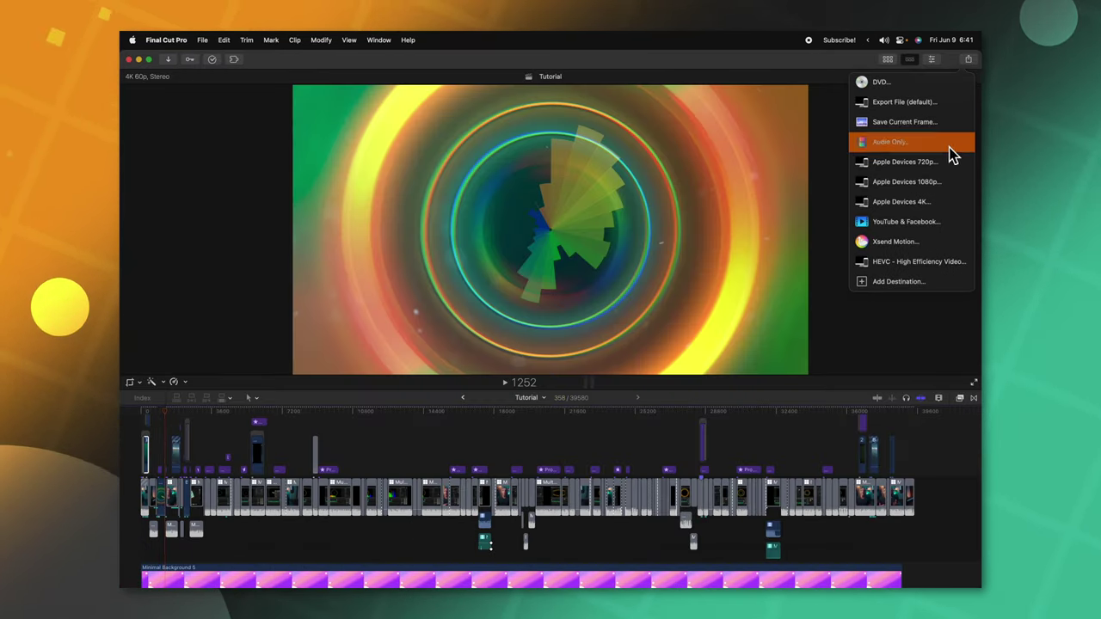
click(899, 282)
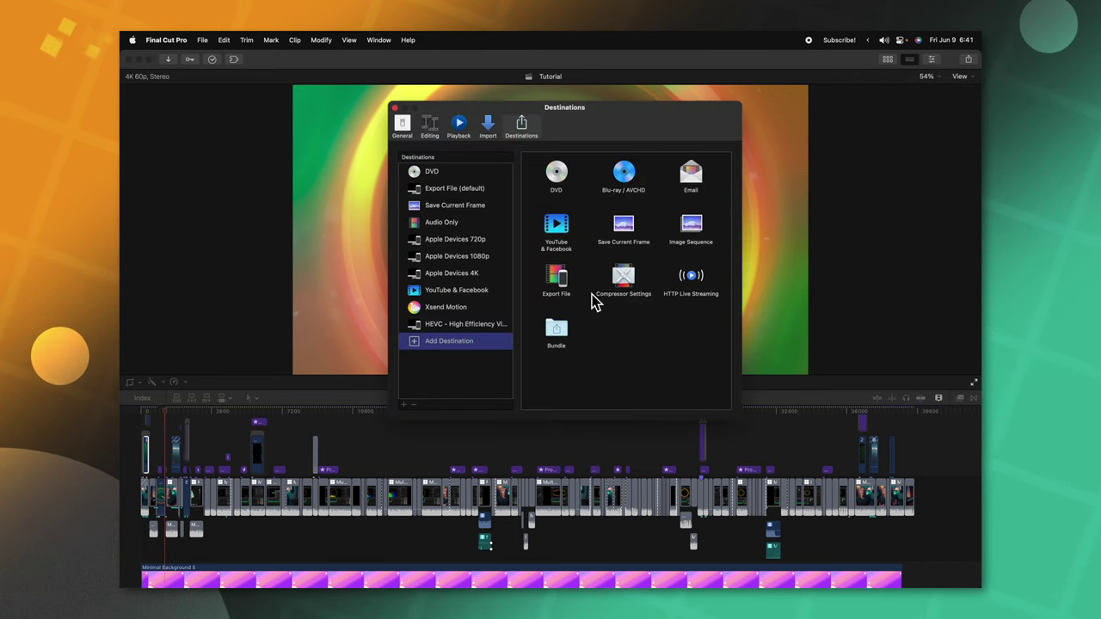
drag(627, 293, 441, 354)
scroll(454, 284, down, 10)
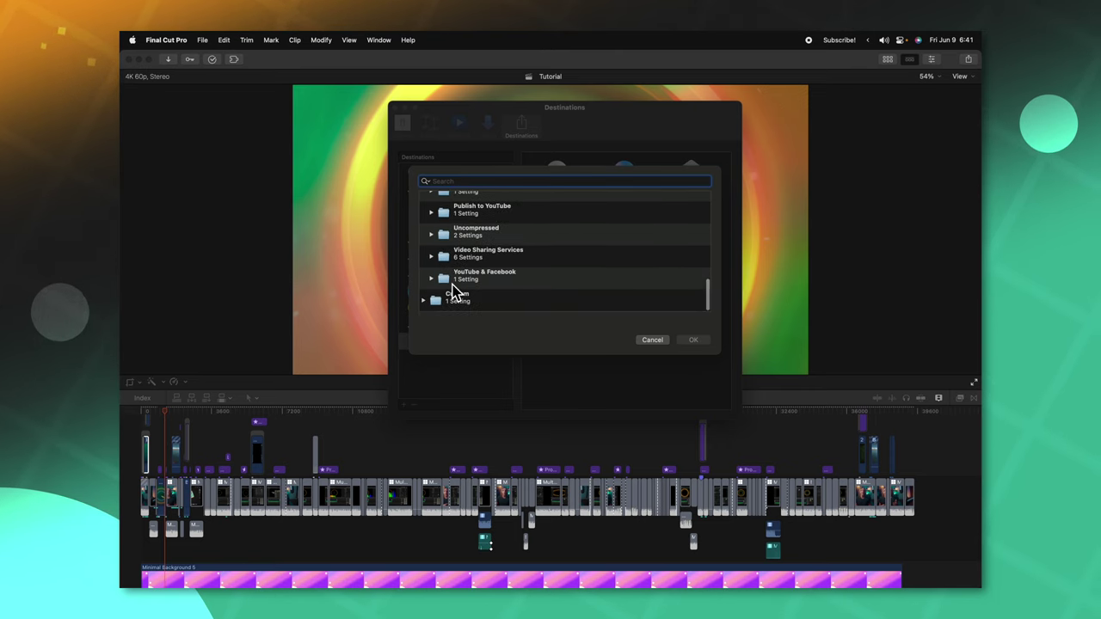
click(425, 301)
click(465, 300)
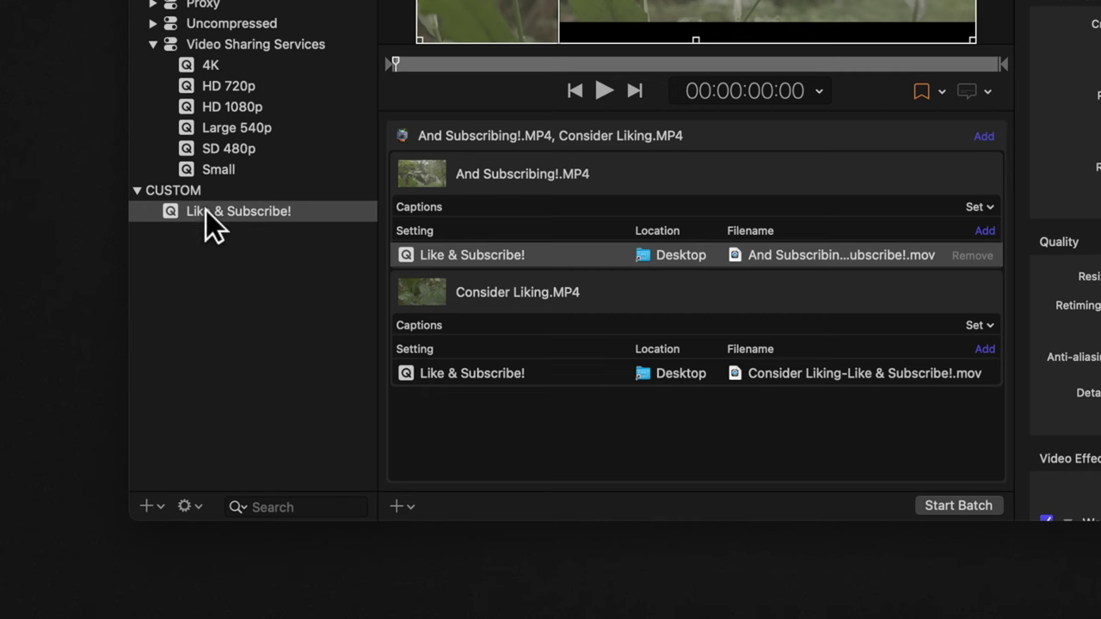
Select the 4K through HD 1080p presets in Video Sharing Services
right_click(206, 212)
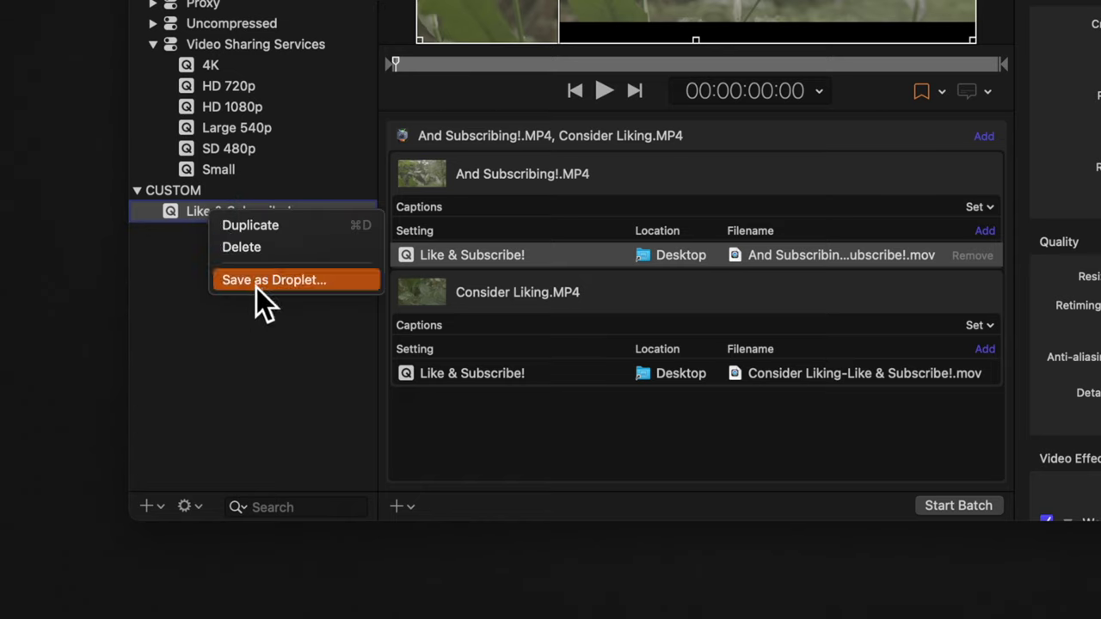
click(246, 312)
click(215, 67)
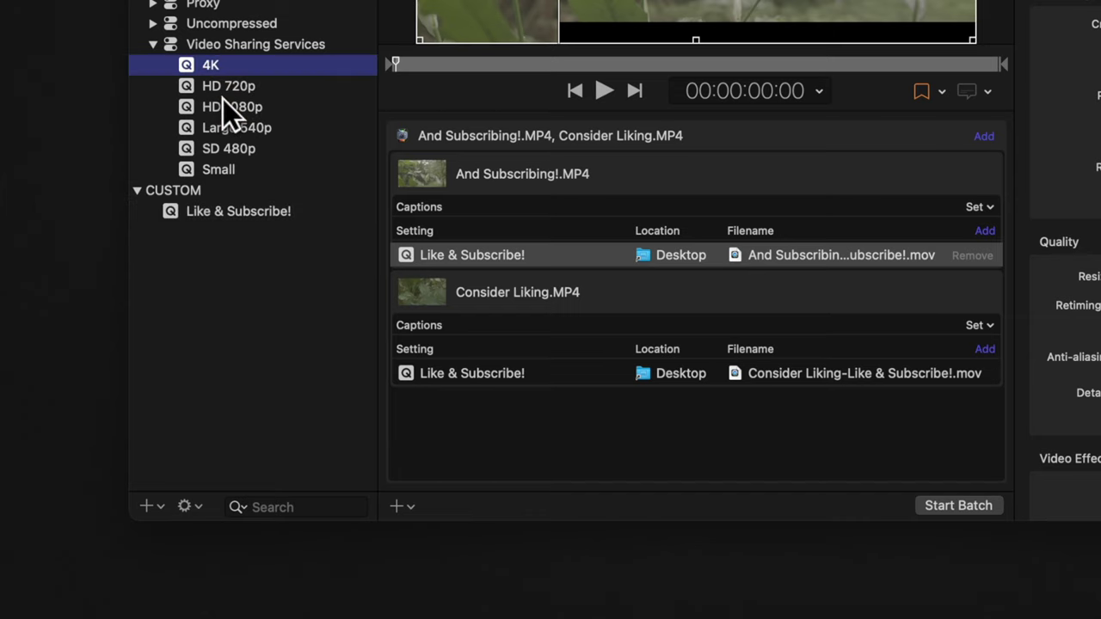
shift+click(222, 111)
Save the selected presets as a droplet named 4K on the Desktop
right_click(231, 113)
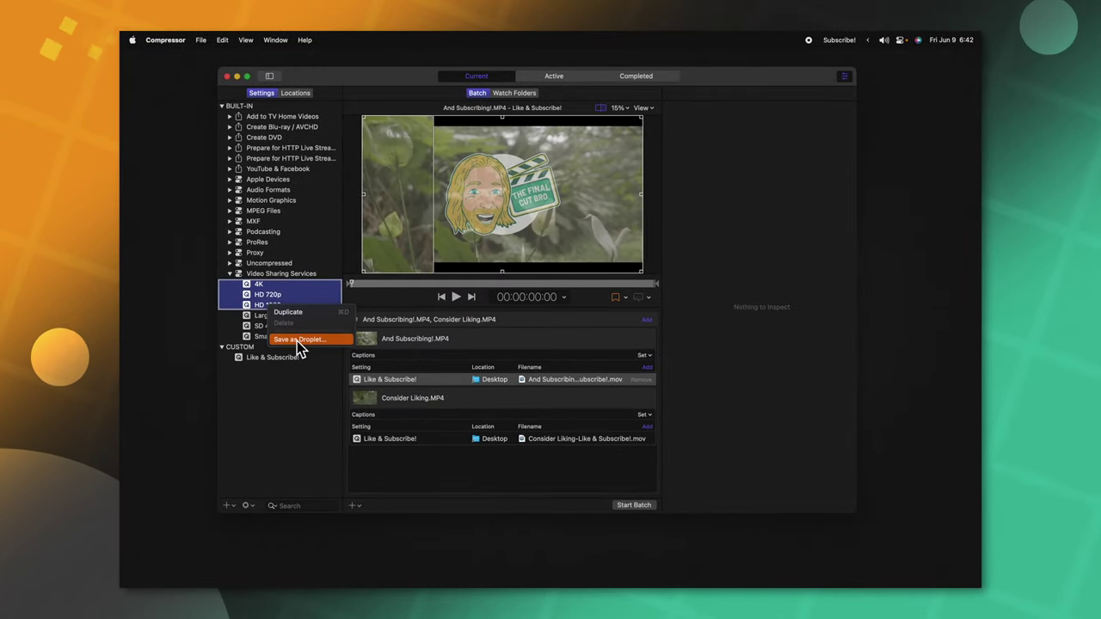
click(297, 341)
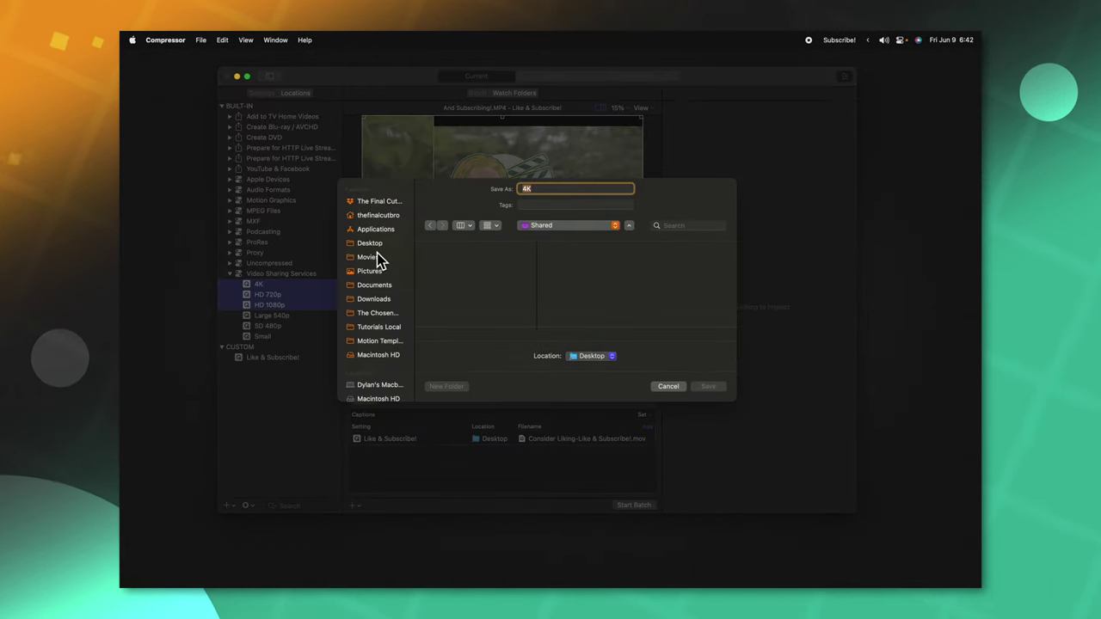
click(378, 247)
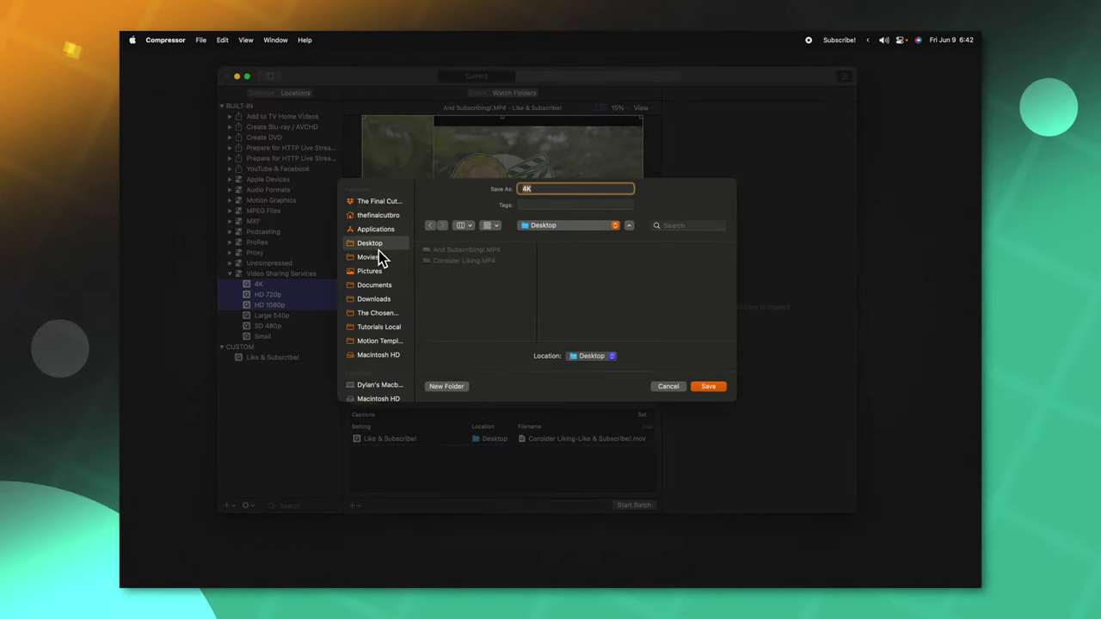
click(706, 387)
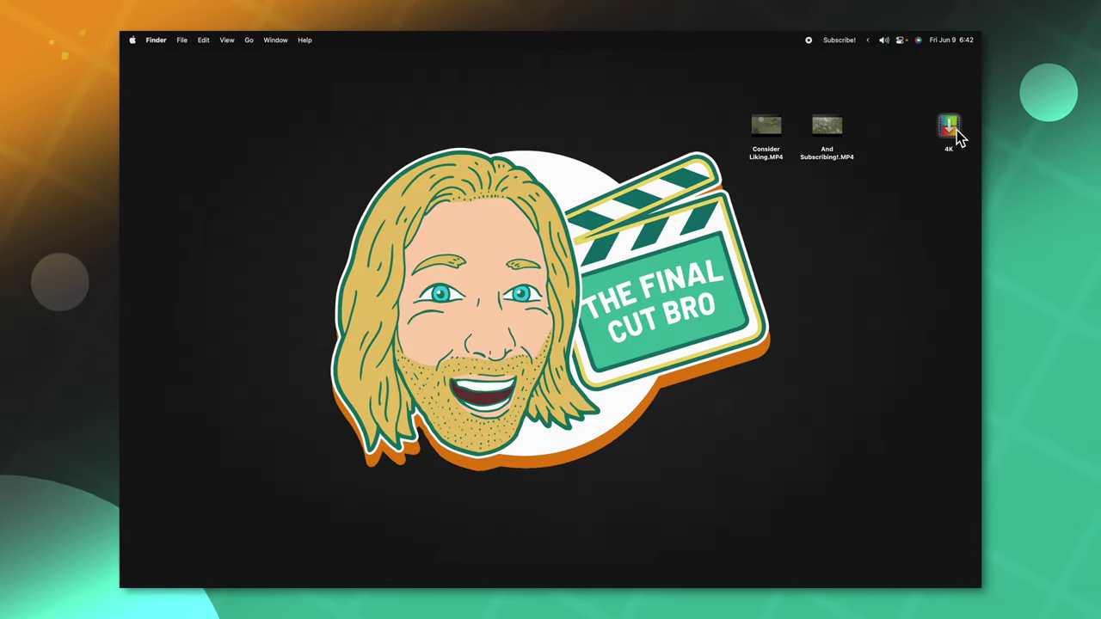
drag(957, 130, 908, 168)
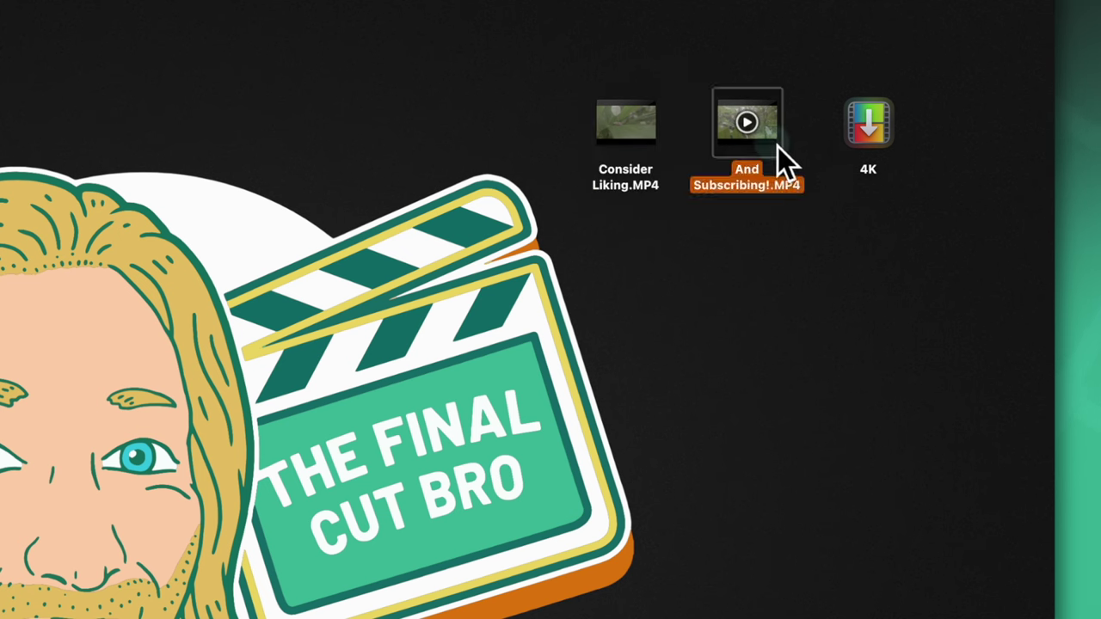
Show the Open With apps for And Subscribing!.MP4 on the Desktop
right_click(777, 146)
mouse_move(817, 179)
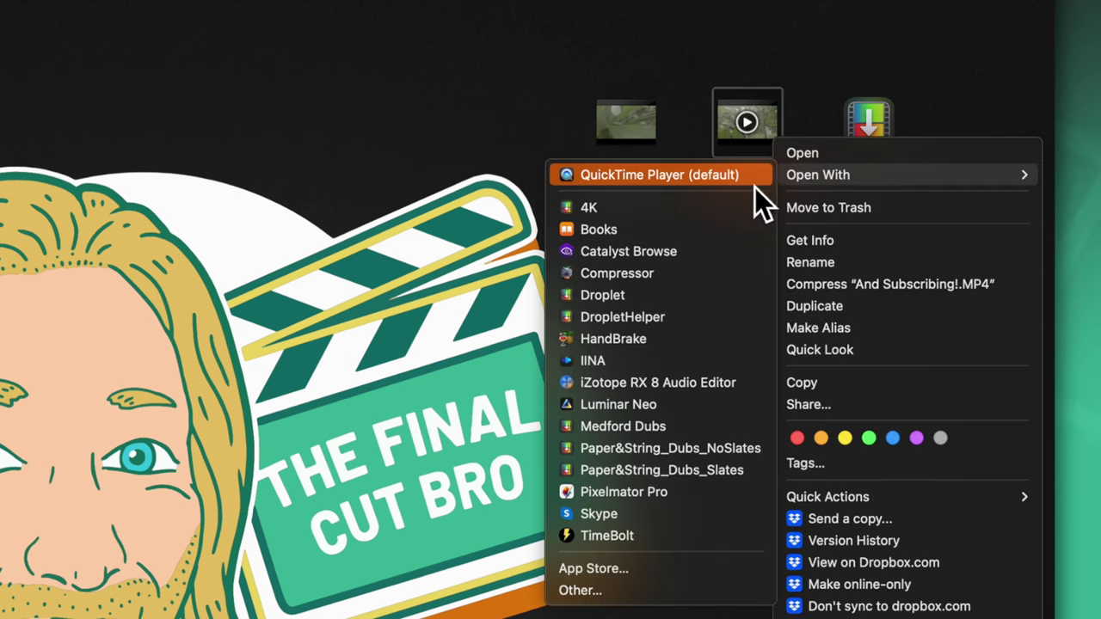